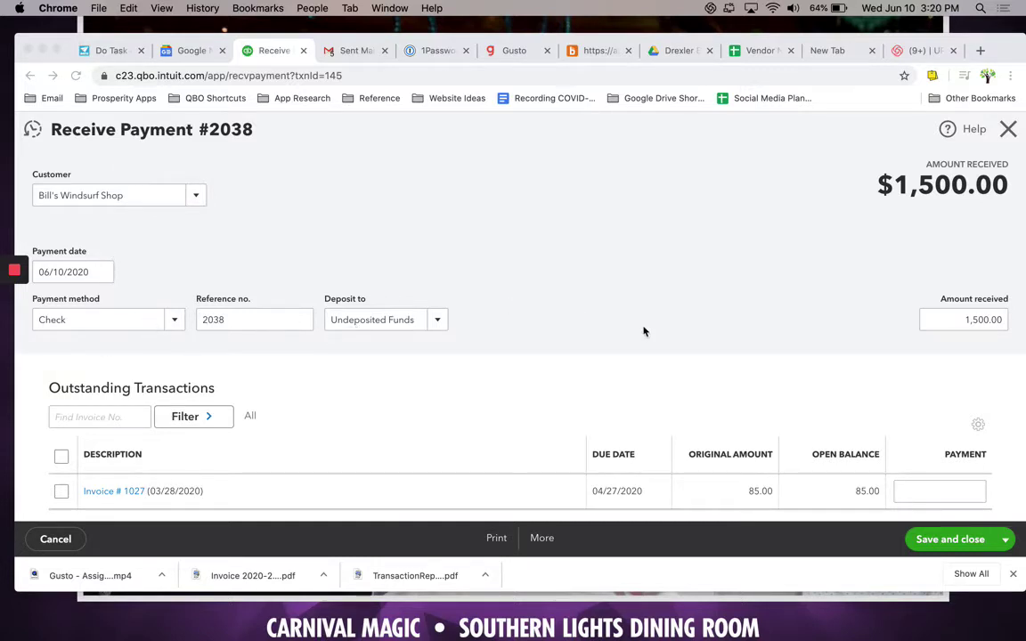
Save the $1,500.00 check payment from Bill's Windsurf Shop as a customer credit, without applying it to an invoice.
{"action": "scroll", "coordinate": [804, 338], "scroll_direction": "down", "scroll_amount": 3}
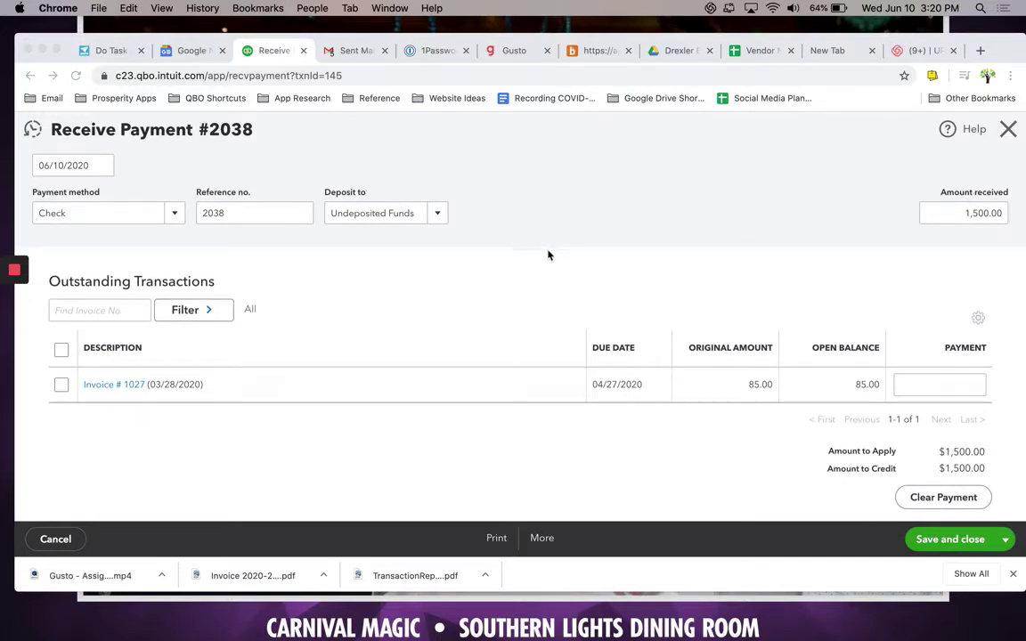
{"action": "scroll", "coordinate": [543, 258], "scroll_direction": "up", "scroll_amount": 2}
{"action": "scroll", "coordinate": [543, 258], "scroll_direction": "down", "scroll_amount": 1}
{"action": "scroll", "coordinate": [541, 260], "scroll_direction": "down", "scroll_amount": 1}
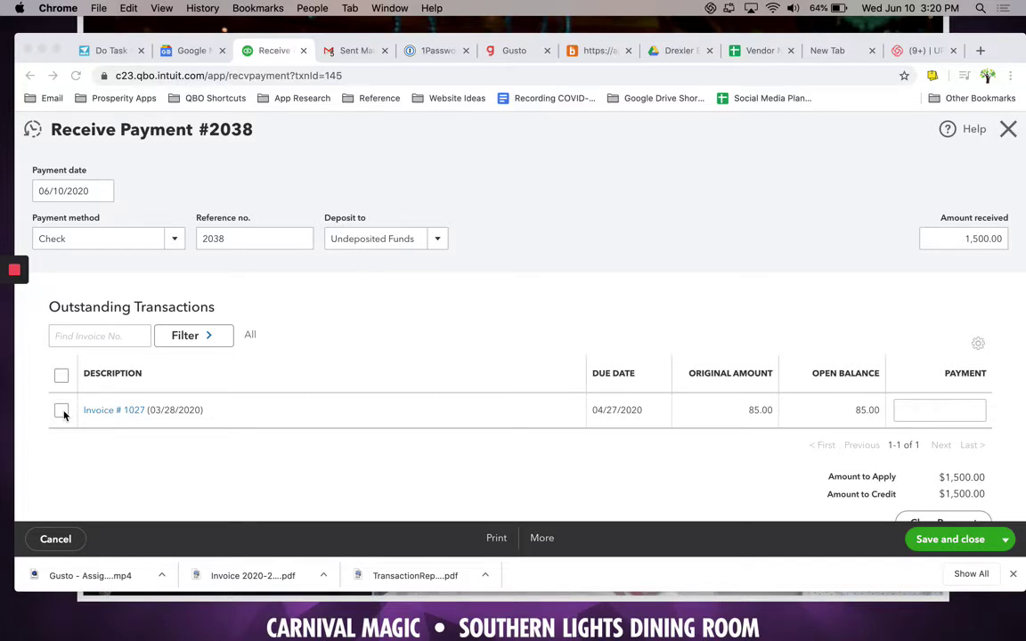
{"action": "scroll", "coordinate": [216, 382], "scroll_direction": "down", "scroll_amount": 2}
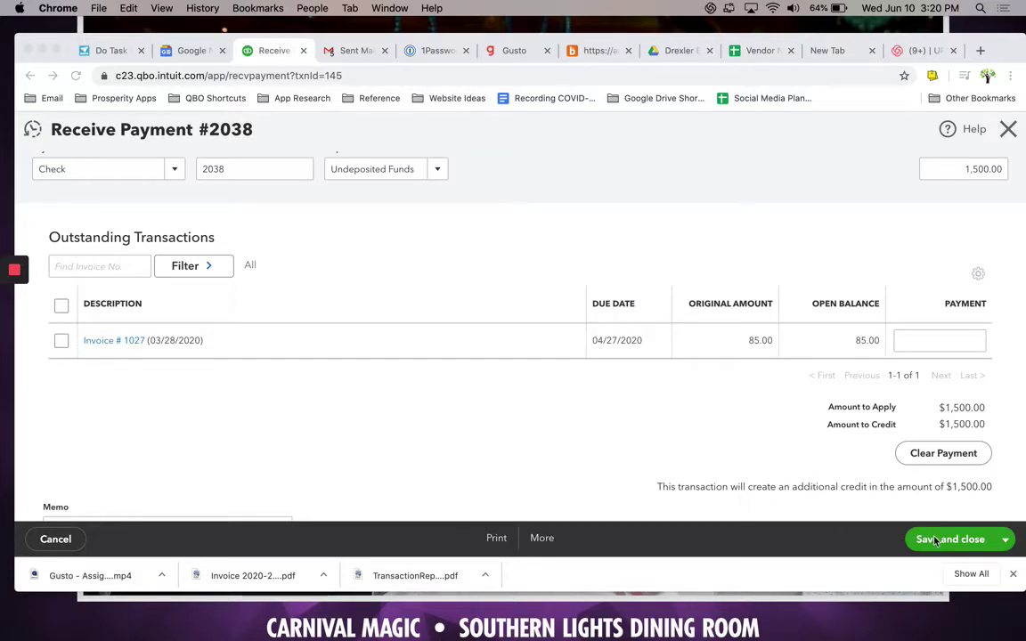
{"action": "scroll", "coordinate": [936, 548], "scroll_direction": "up", "scroll_amount": 3}
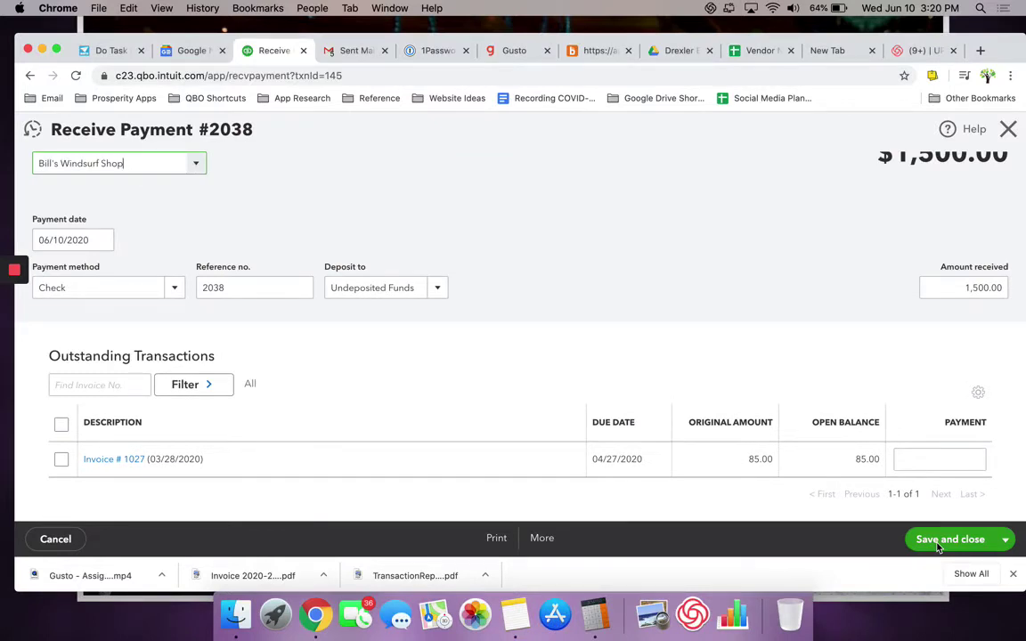
{"action": "left_click", "coordinate": [960, 540]}
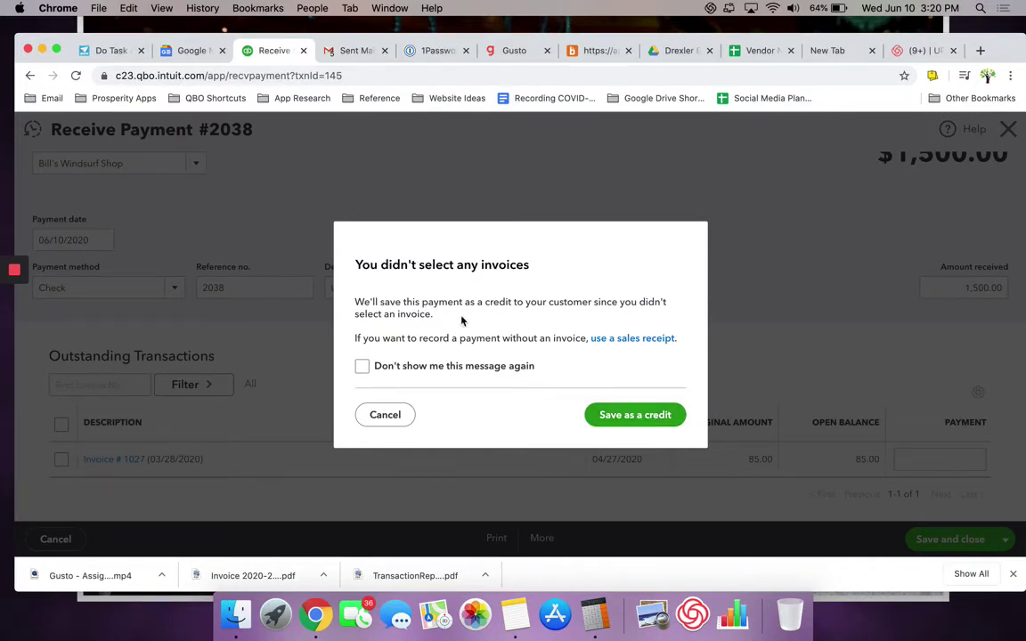
{"action": "left_click", "coordinate": [621, 417]}
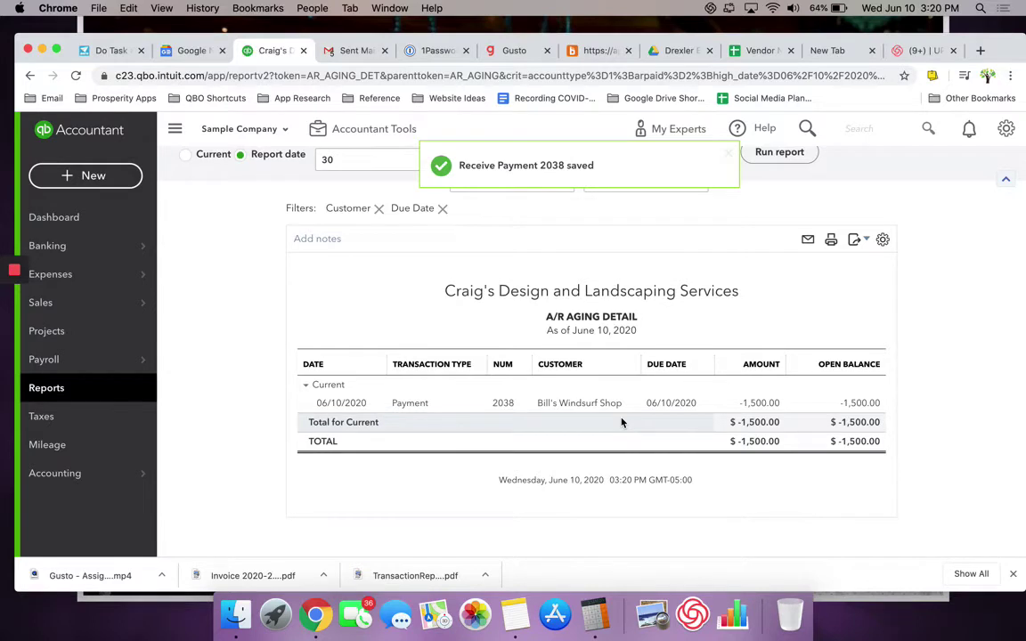
Open the Accounts receivable aging summary from the favorite reports.
{"action": "scroll", "coordinate": [622, 422], "scroll_direction": "up", "scroll_amount": 2}
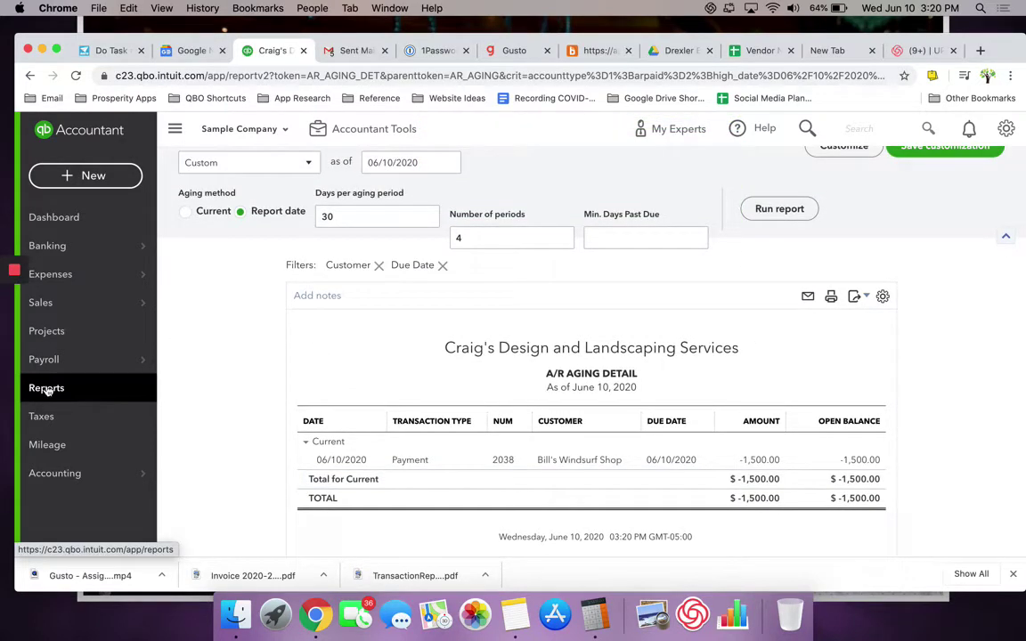
{"action": "left_click", "coordinate": [47, 388]}
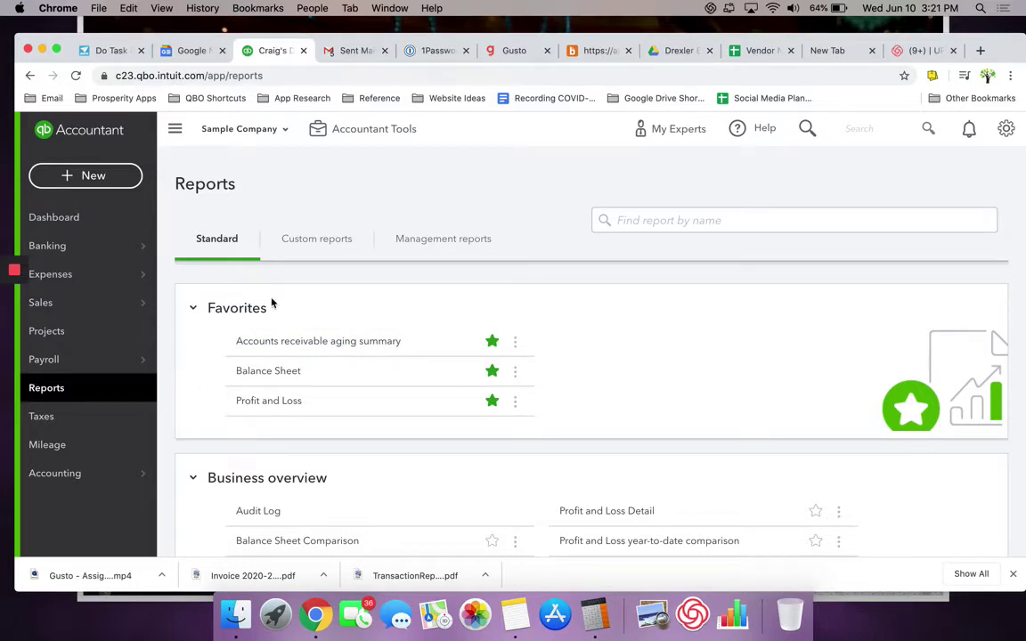
{"action": "right_click", "coordinate": [303, 343]}
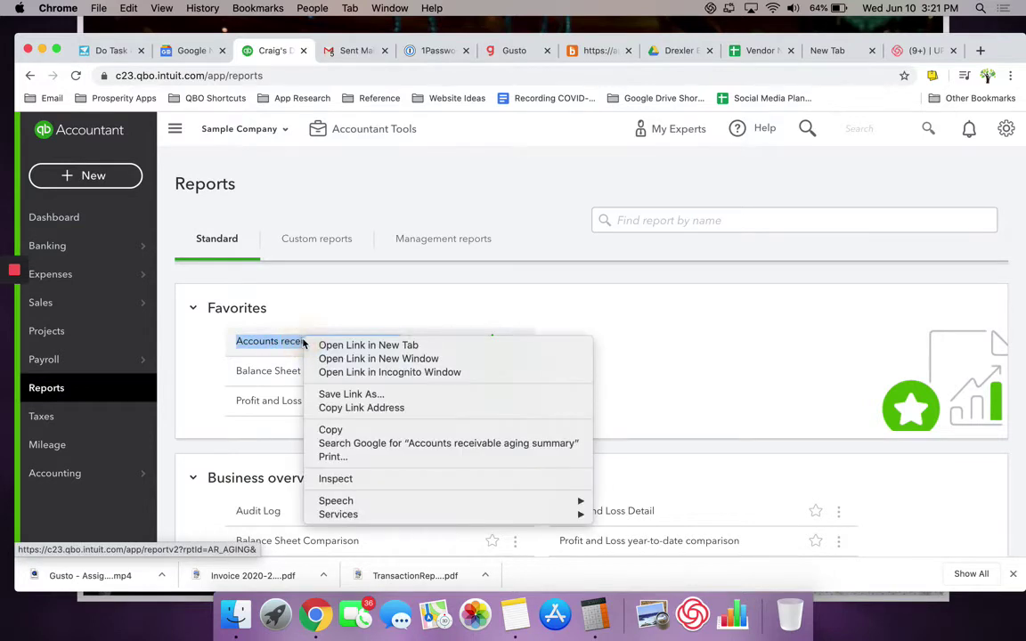
{"action": "left_click", "coordinate": [274, 347]}
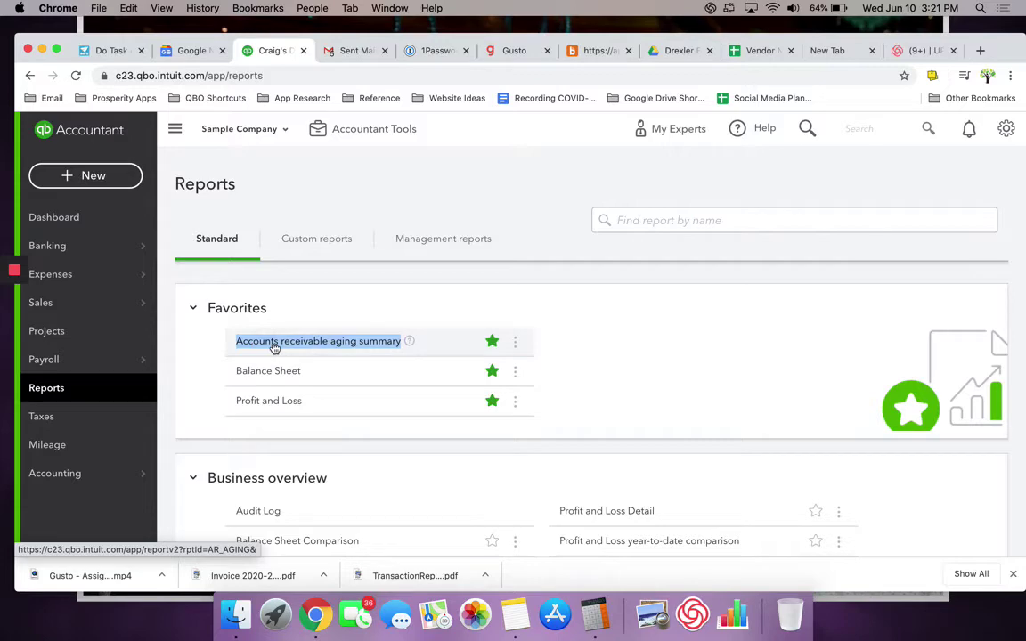
{"action": "left_click", "coordinate": [274, 347]}
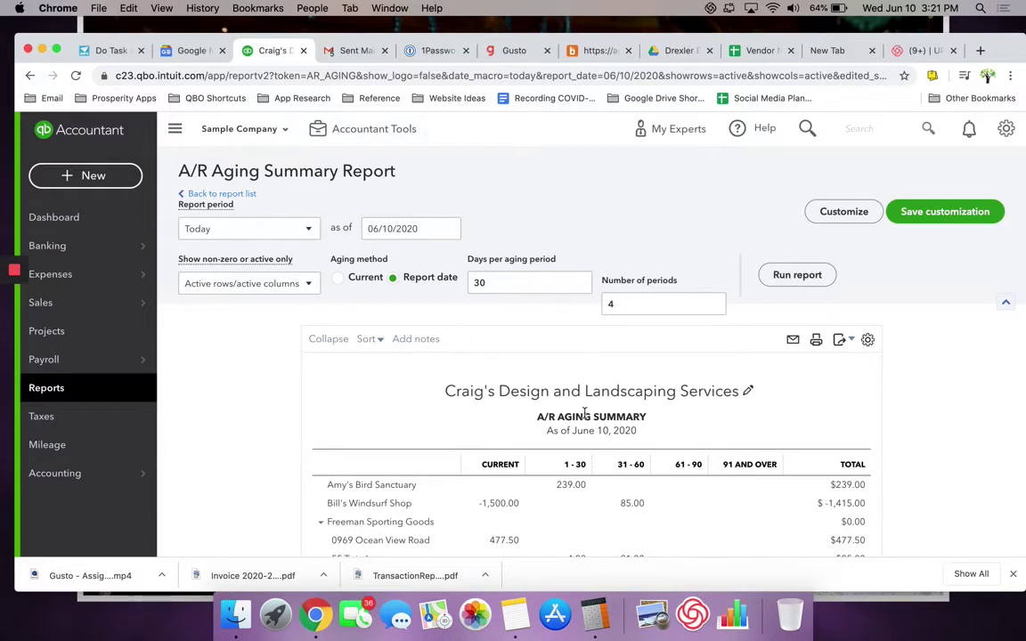
Examine the A/R Aging Summary, comparing the Bill's Windsurf Shop balances with the other customers and the report totals.
{"action": "scroll", "coordinate": [584, 414], "scroll_direction": "down", "scroll_amount": 4}
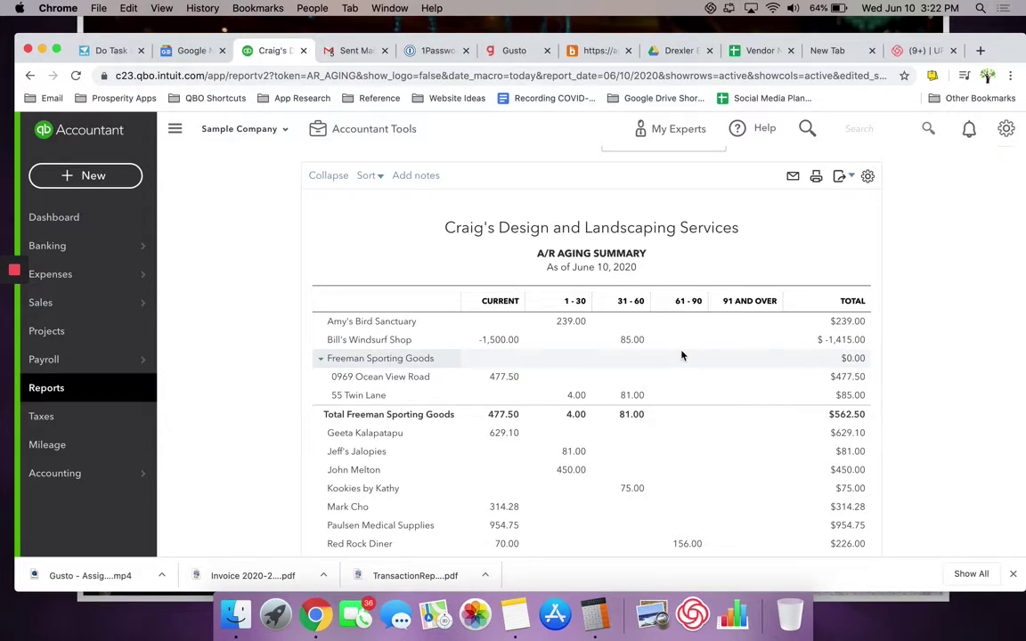
{"action": "scroll", "coordinate": [682, 355], "scroll_direction": "down", "scroll_amount": 5}
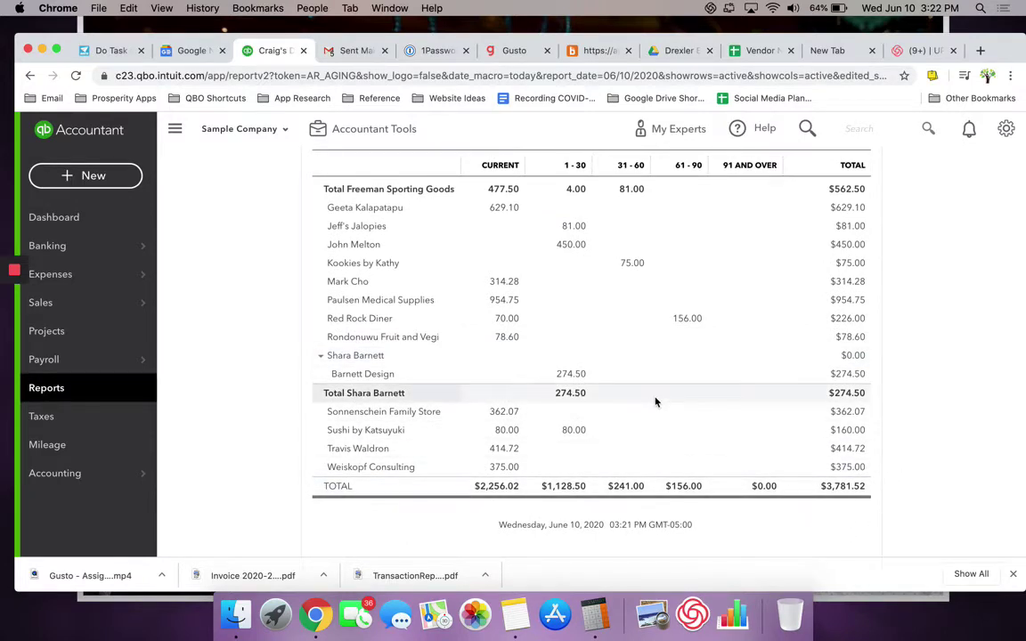
{"action": "scroll", "coordinate": [656, 402], "scroll_direction": "up", "scroll_amount": 4}
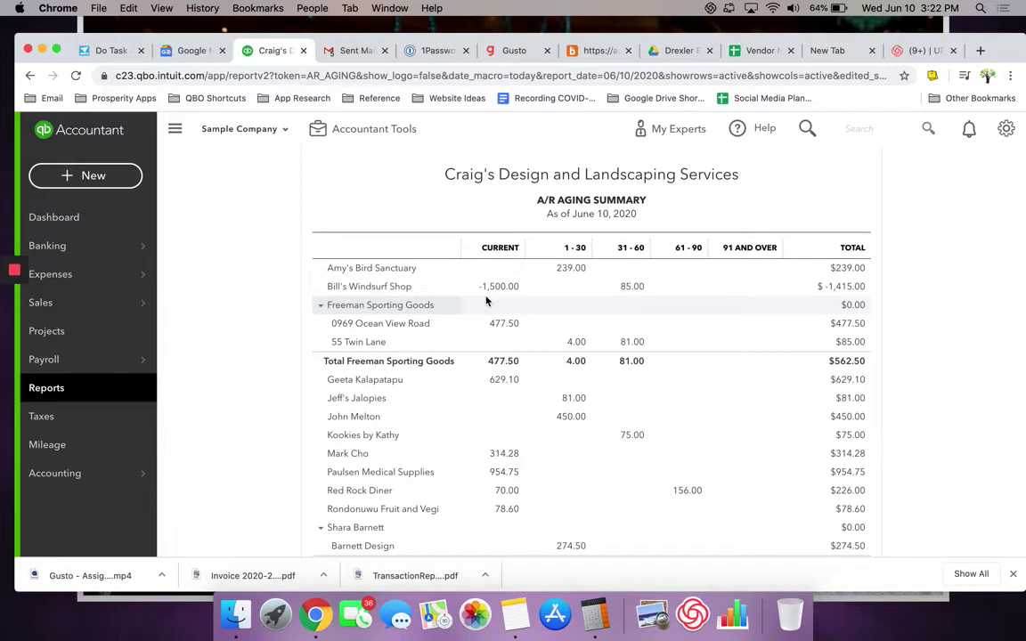
{"action": "scroll", "coordinate": [686, 322], "scroll_direction": "down", "scroll_amount": 1}
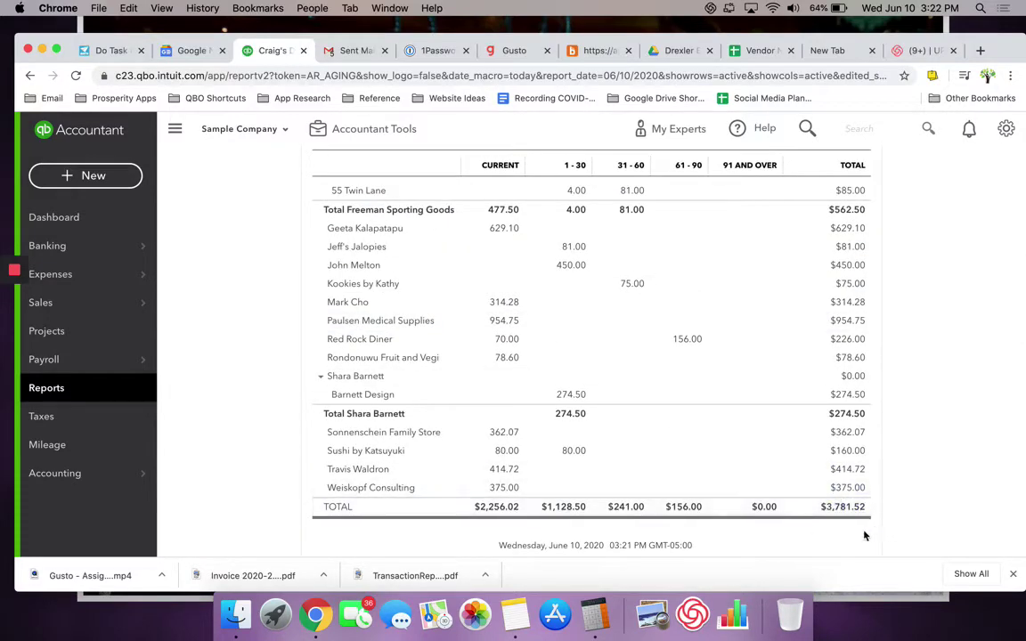
{"action": "scroll", "coordinate": [573, 345], "scroll_direction": "up", "scroll_amount": 5}
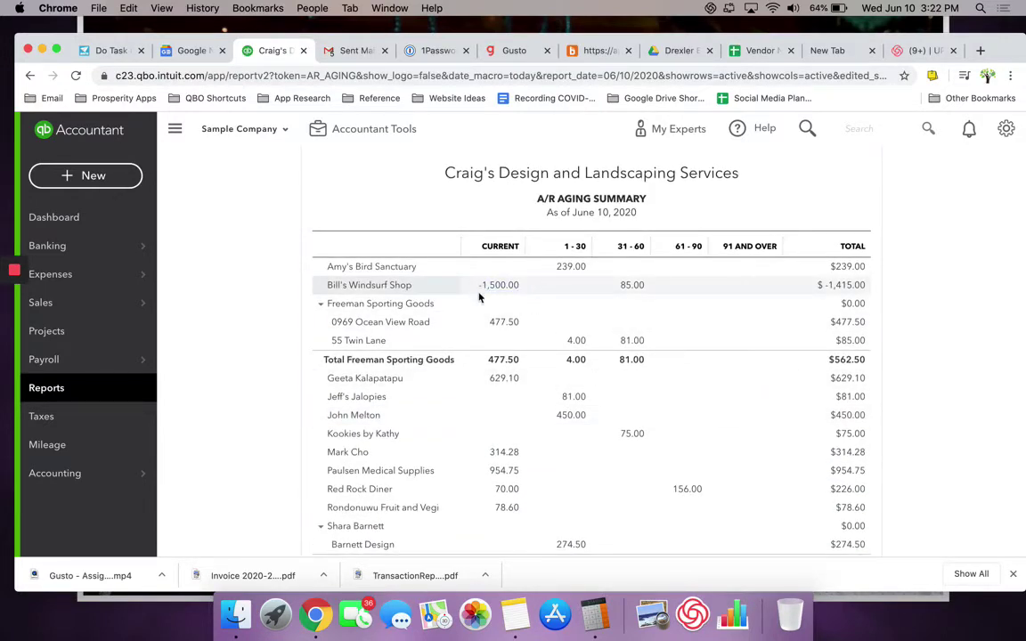
{"action": "scroll", "coordinate": [694, 364], "scroll_direction": "down", "scroll_amount": 2}
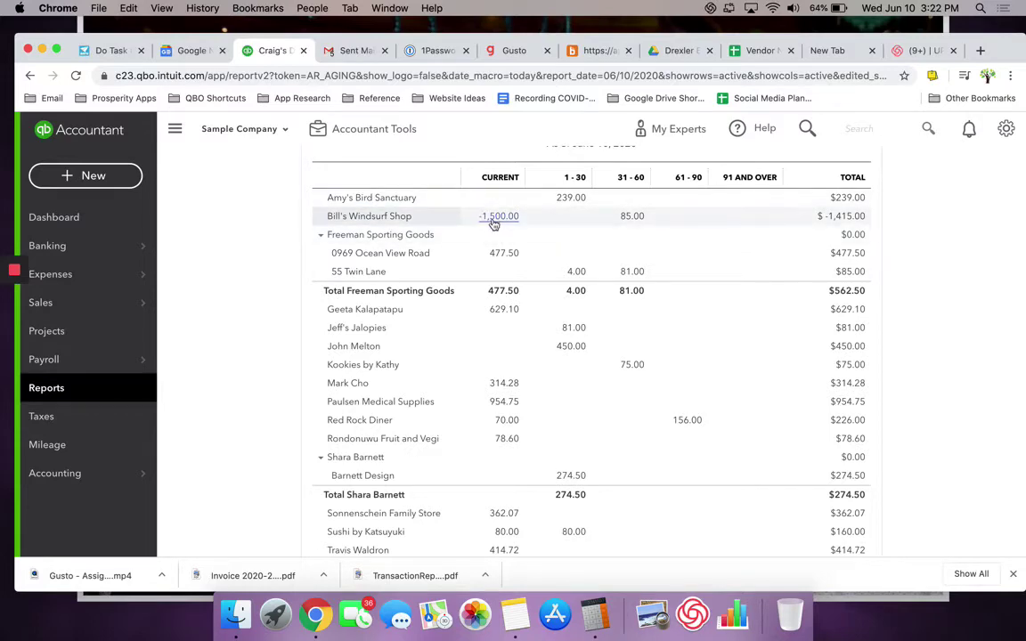
{"action": "scroll", "coordinate": [717, 411], "scroll_direction": "down", "scroll_amount": 3}
{"action": "scroll", "coordinate": [717, 410], "scroll_direction": "up", "scroll_amount": 5}
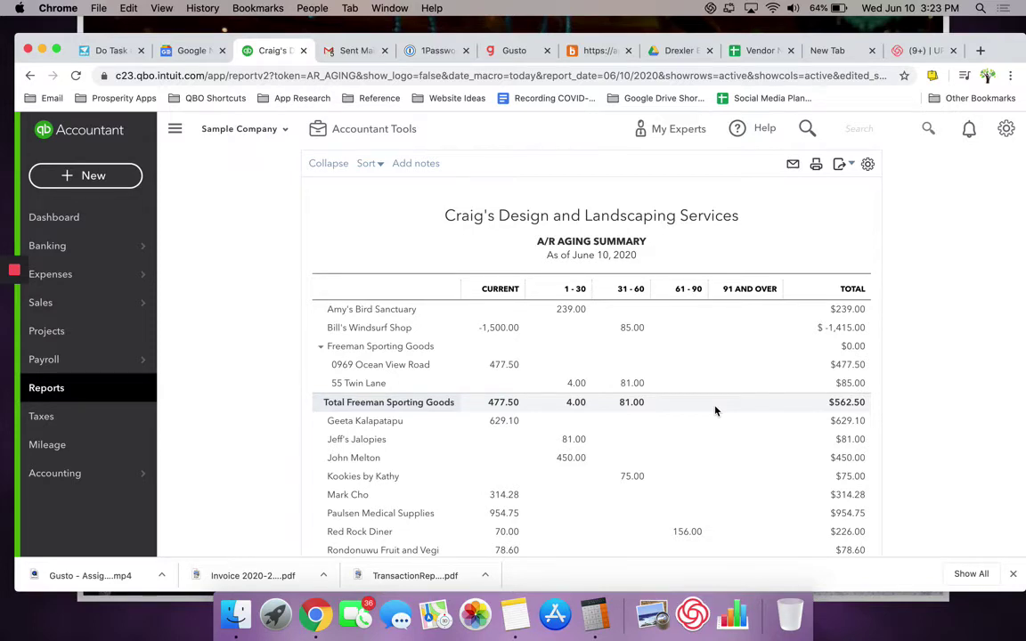
Turn on Progress Invoicing in the company's sales settings so multiple partial invoices can be created from a single estimate, and save.
{"action": "left_click", "coordinate": [1006, 131]}
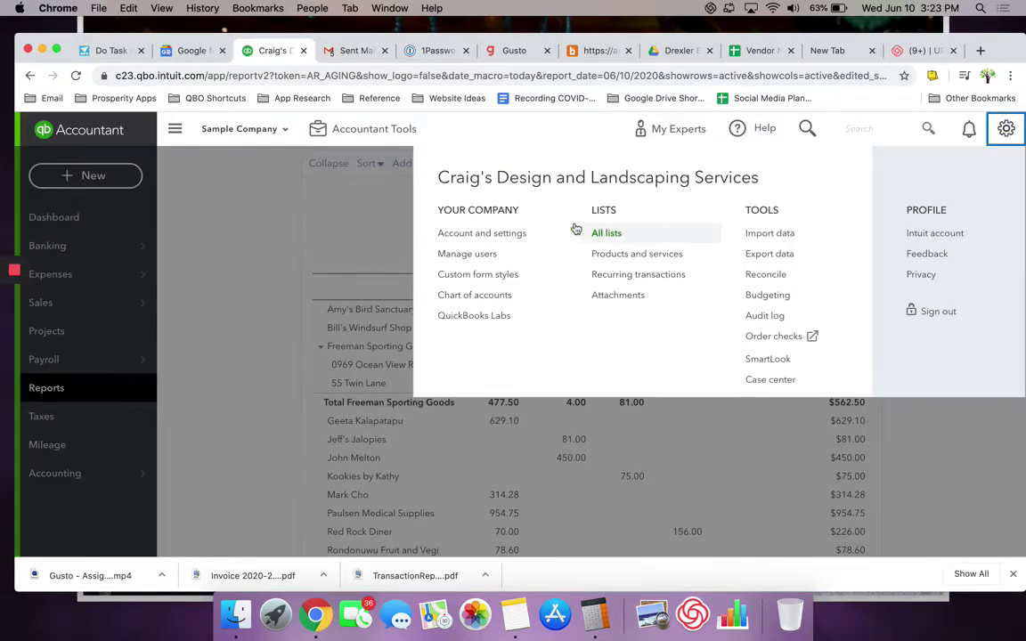
{"action": "left_click", "coordinate": [487, 235]}
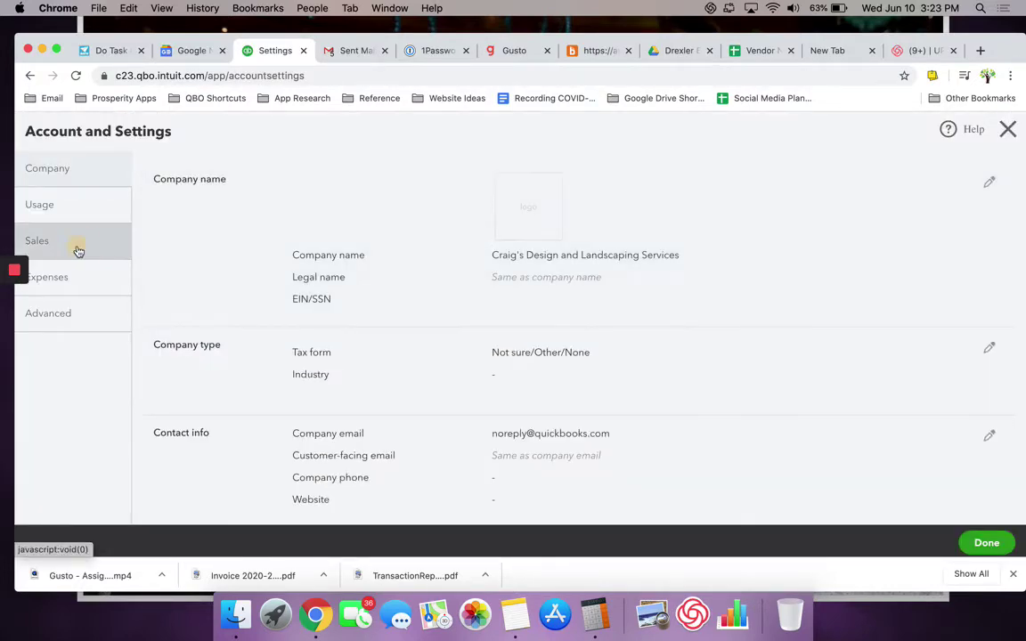
{"action": "left_click", "coordinate": [76, 250]}
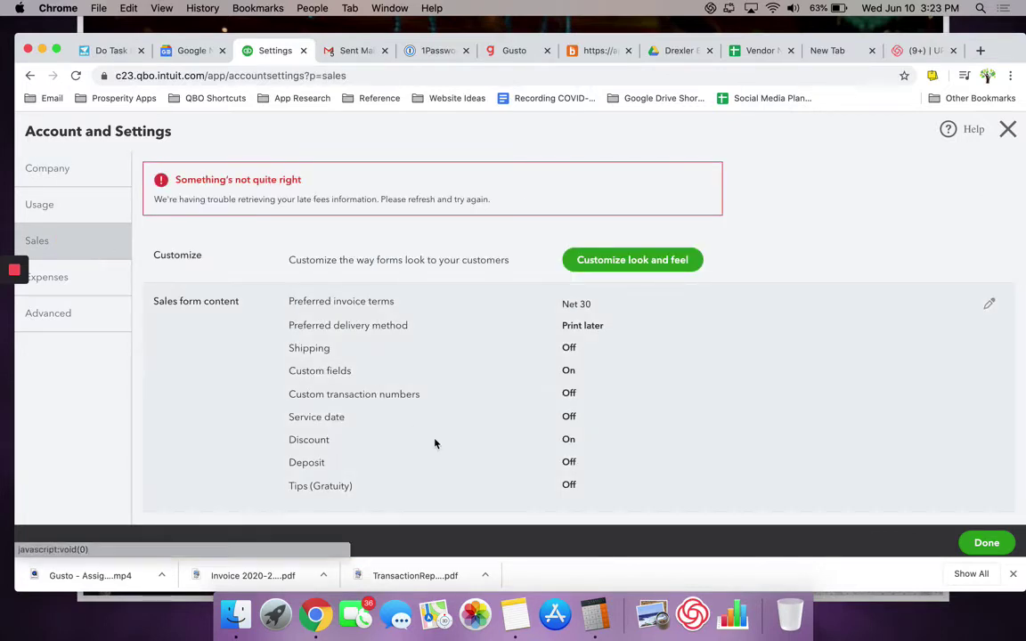
{"action": "scroll", "coordinate": [436, 443], "scroll_direction": "down", "scroll_amount": 5}
{"action": "scroll", "coordinate": [435, 443], "scroll_direction": "down", "scroll_amount": 2}
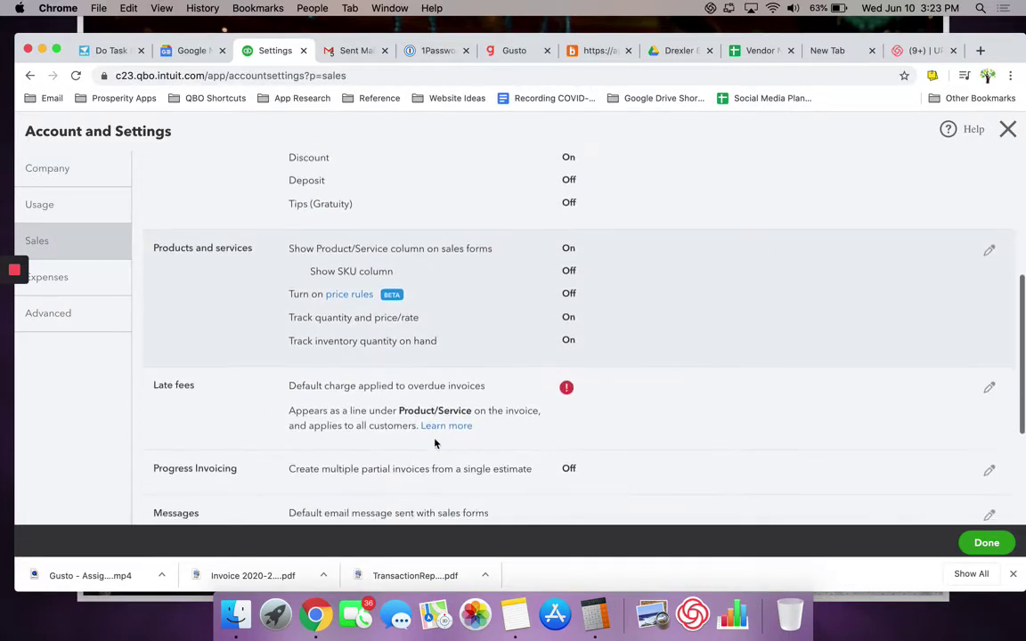
{"action": "scroll", "coordinate": [435, 442], "scroll_direction": "down", "scroll_amount": 3}
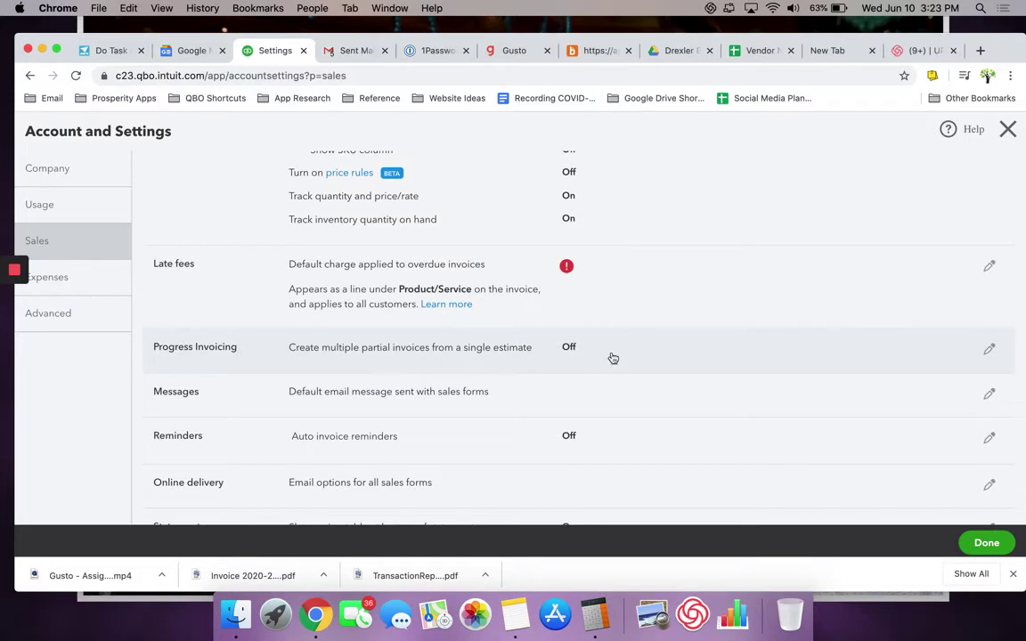
{"action": "left_click", "coordinate": [989, 350]}
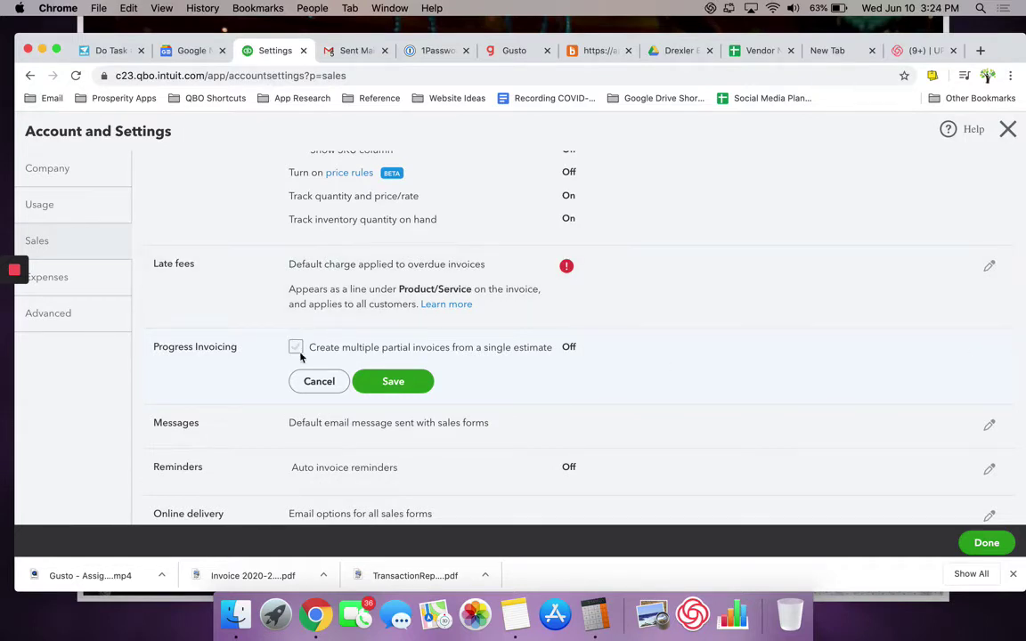
{"action": "left_click", "coordinate": [299, 352]}
{"action": "left_click", "coordinate": [402, 382]}
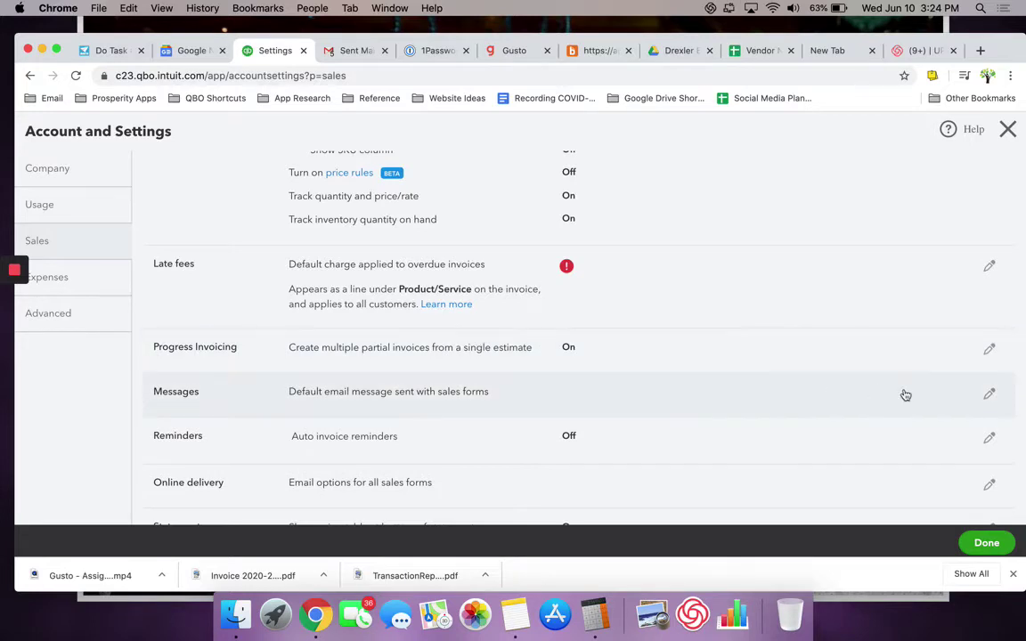
{"action": "left_click", "coordinate": [999, 544]}
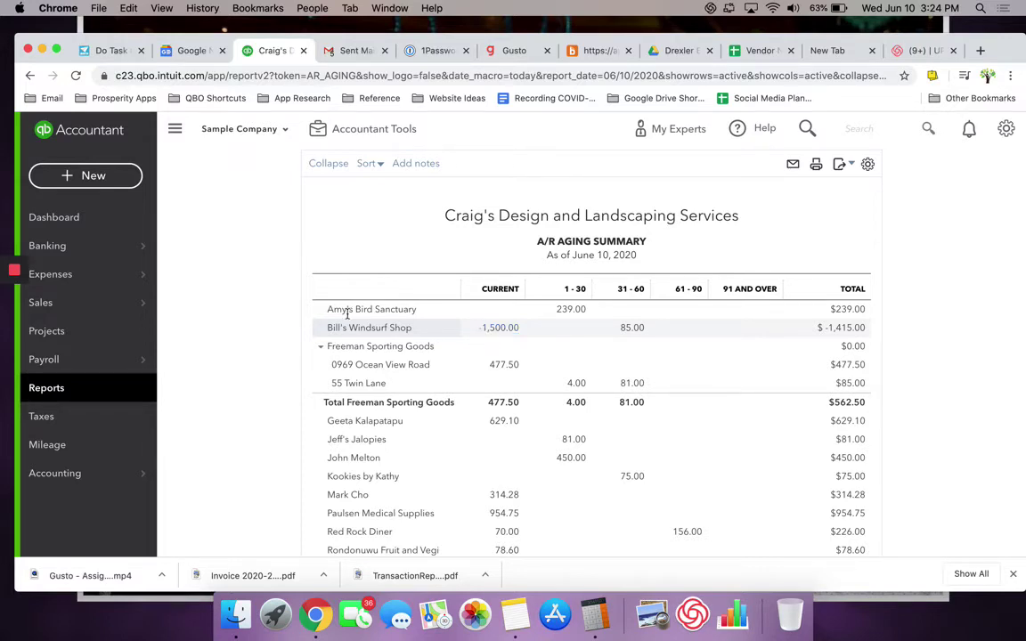
Create a new estimate for the customer Cool Cars.
{"action": "left_click", "coordinate": [93, 177]}
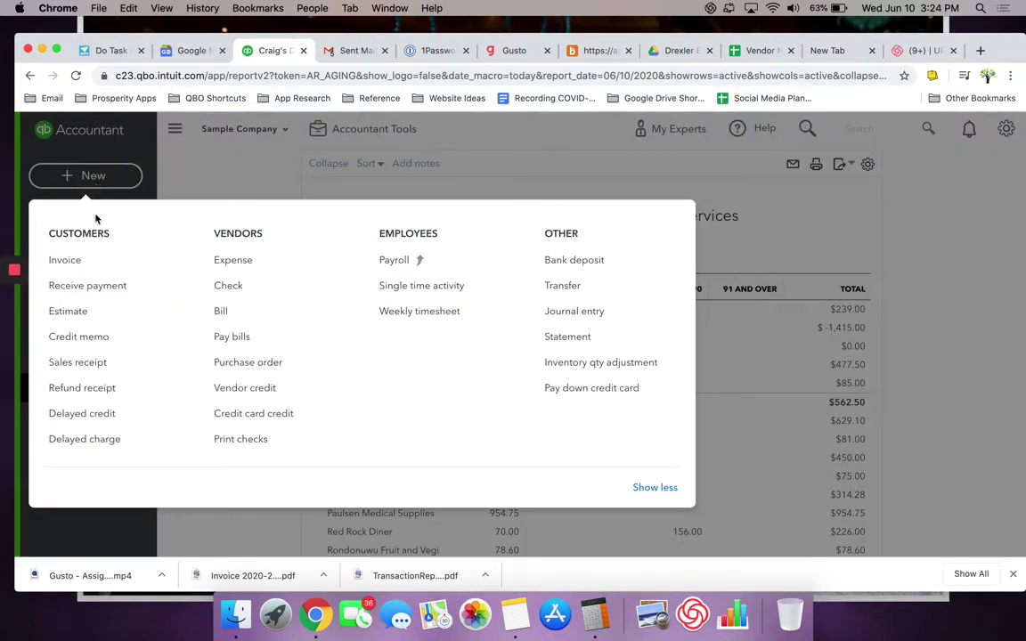
{"action": "left_click", "coordinate": [74, 317]}
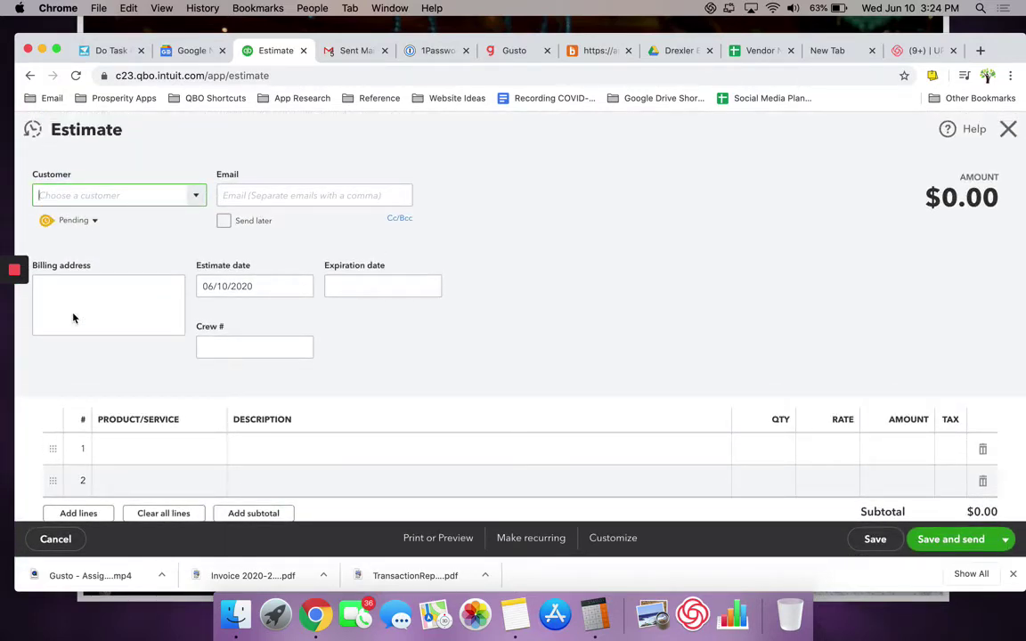
{"action": "left_click", "coordinate": [196, 198]}
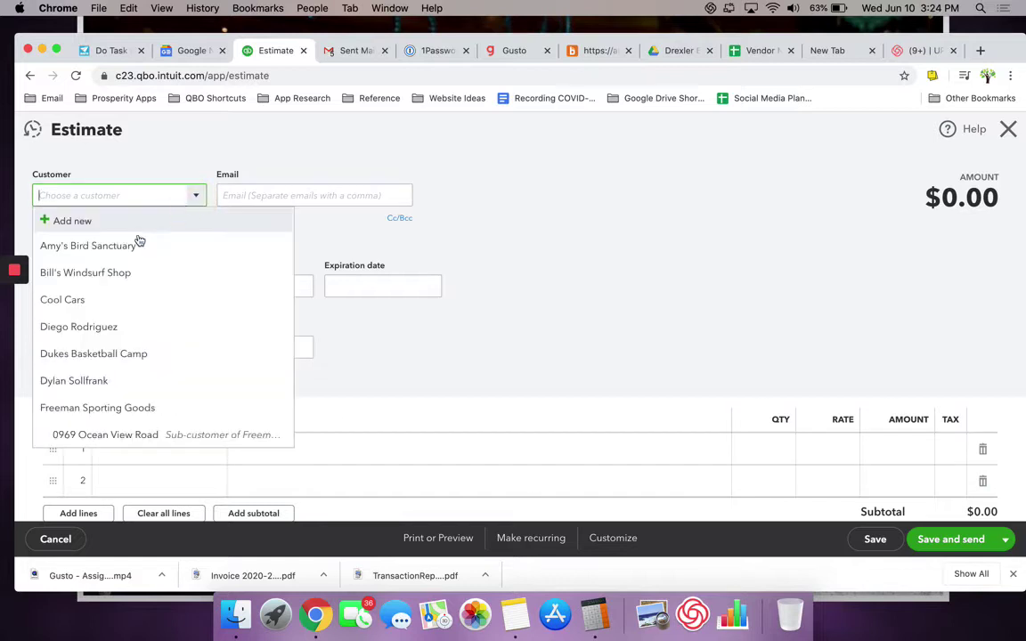
{"action": "left_click", "coordinate": [73, 299]}
{"action": "key", "text": "Tab"}
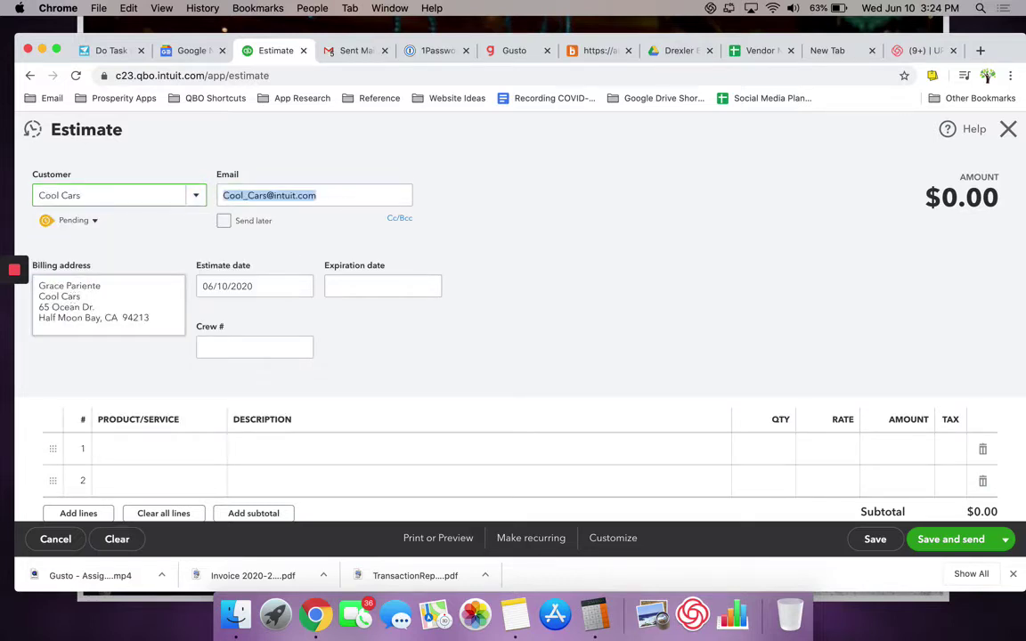
Add the Design service to the estimate's first line with a rate of 3,000, and save the estimate.
{"action": "scroll", "coordinate": [599, 339], "scroll_direction": "down", "scroll_amount": 3}
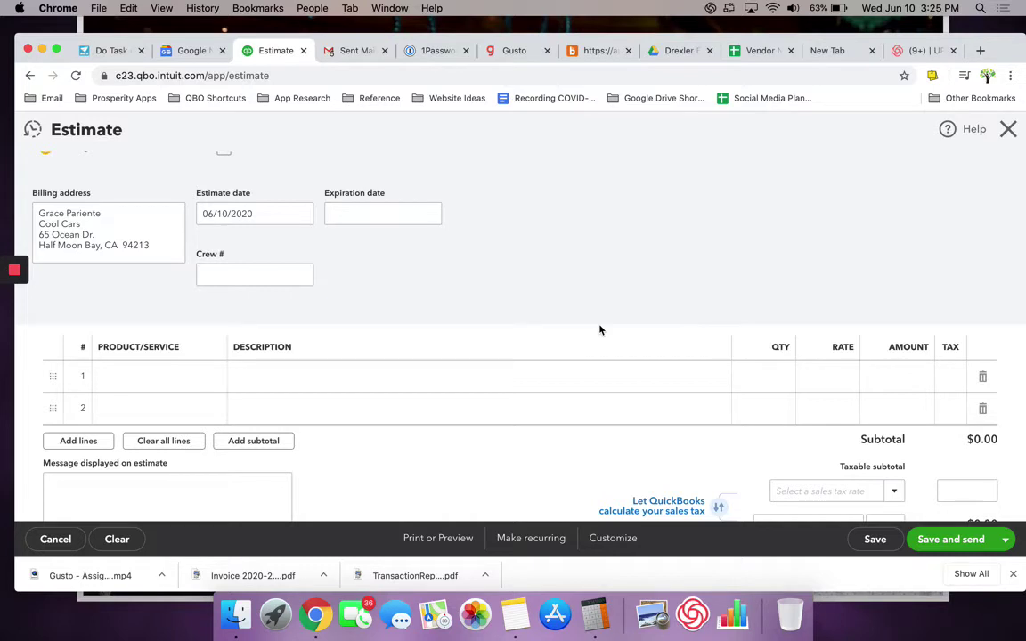
{"action": "left_click", "coordinate": [131, 374]}
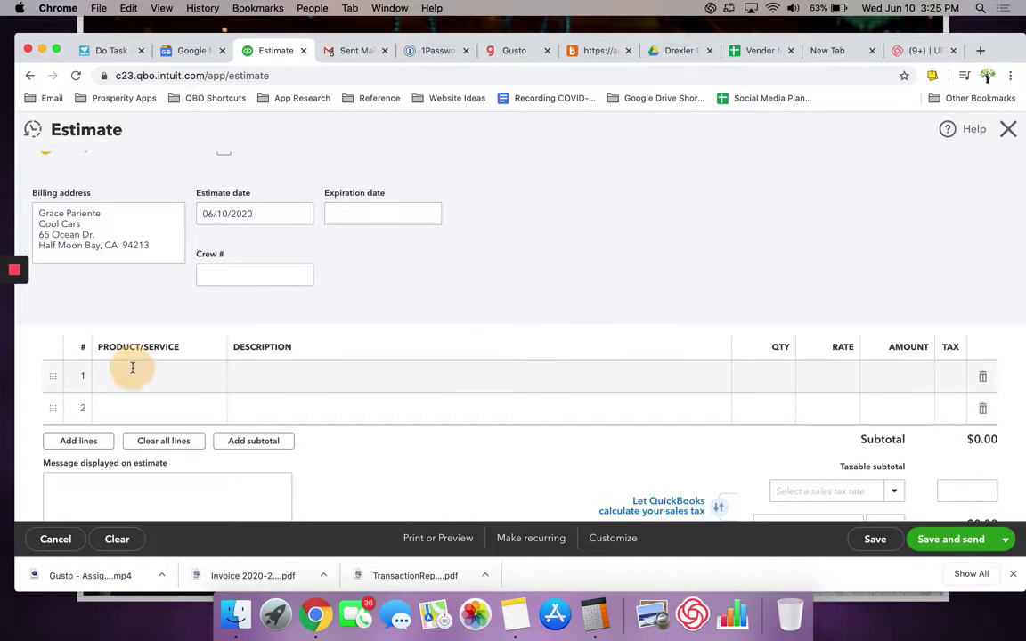
{"action": "left_click", "coordinate": [211, 377]}
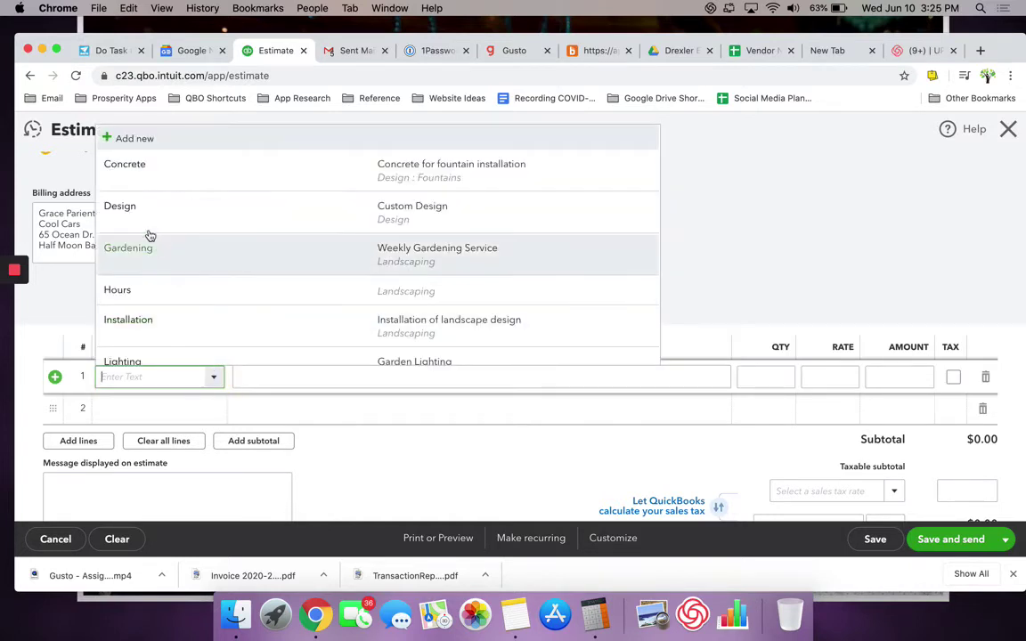
{"action": "left_click", "coordinate": [130, 212]}
{"action": "left_click", "coordinate": [845, 376]}
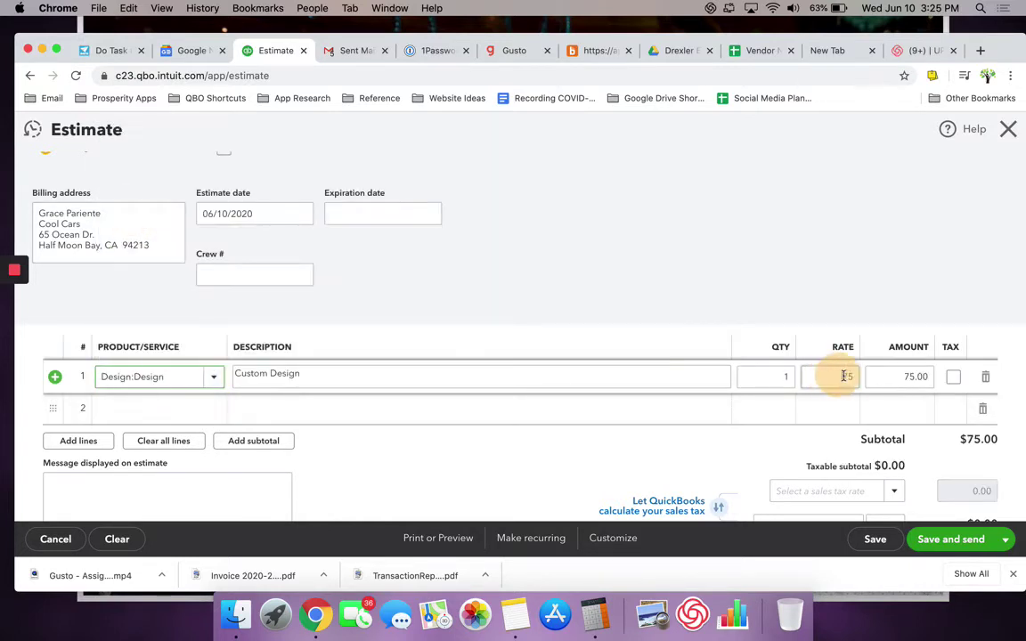
{"action": "double_click", "coordinate": [851, 375]}
{"action": "type", "text": "000"}
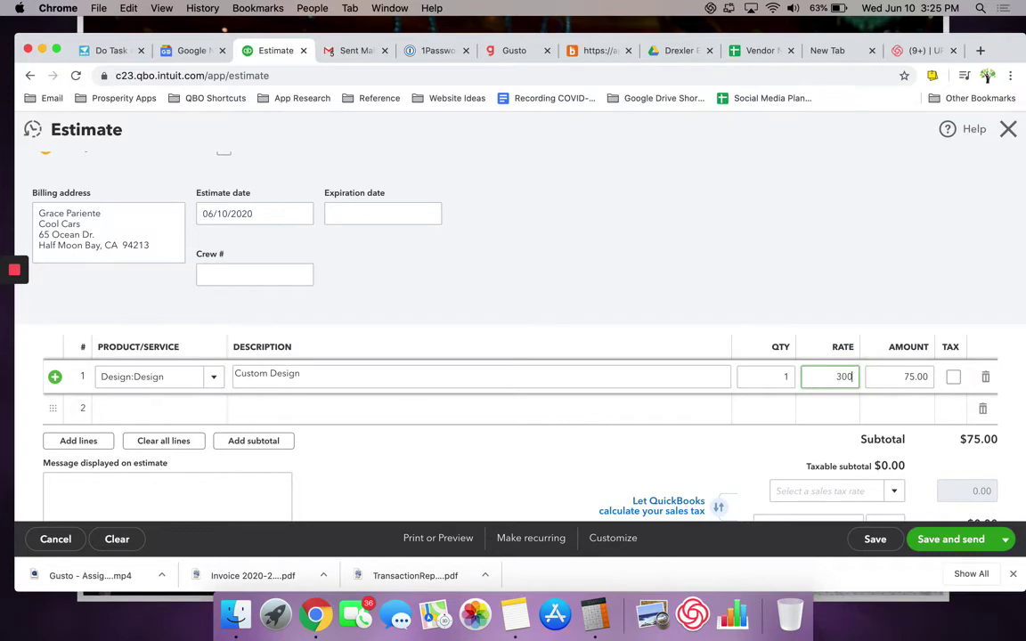
{"action": "key", "text": "Tab"}
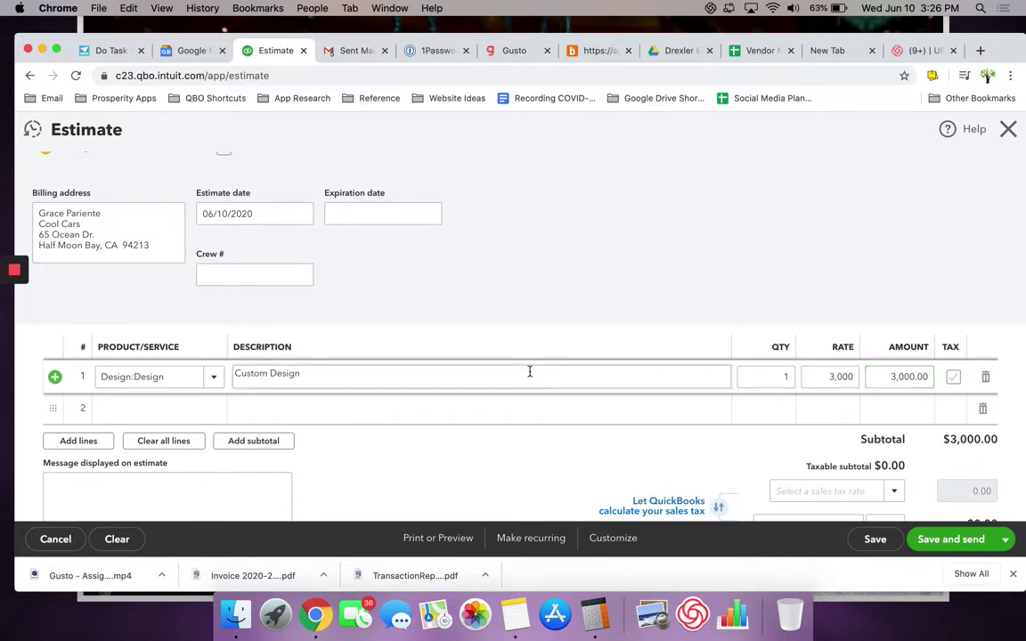
{"action": "left_click", "coordinate": [777, 446]}
{"action": "left_click", "coordinate": [875, 539]}
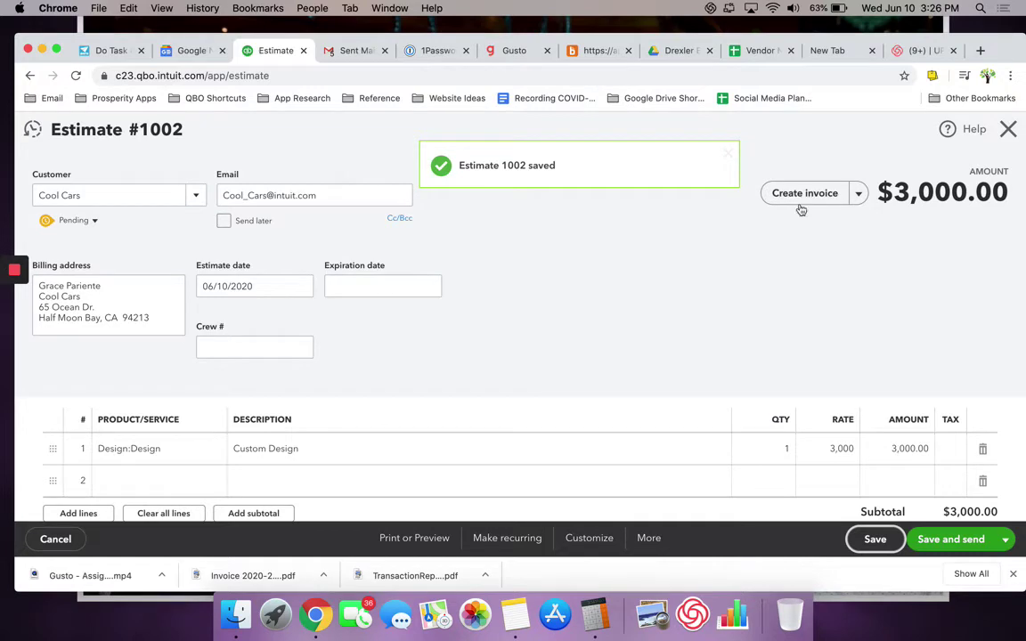
Create an invoice from the estimate for 50% of each line.
{"action": "left_click", "coordinate": [858, 193]}
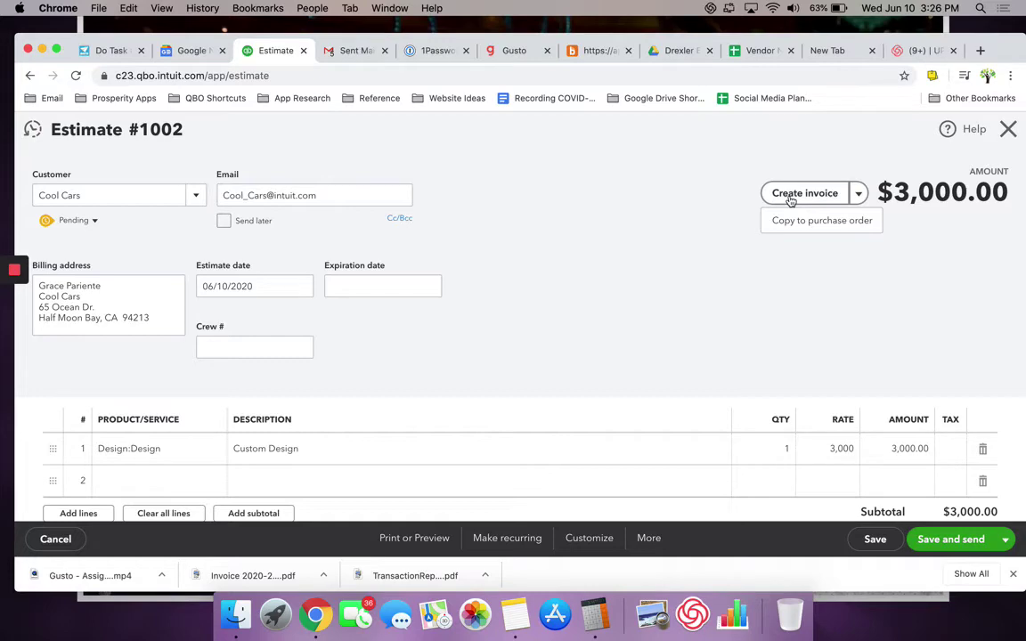
{"action": "left_click", "coordinate": [790, 196]}
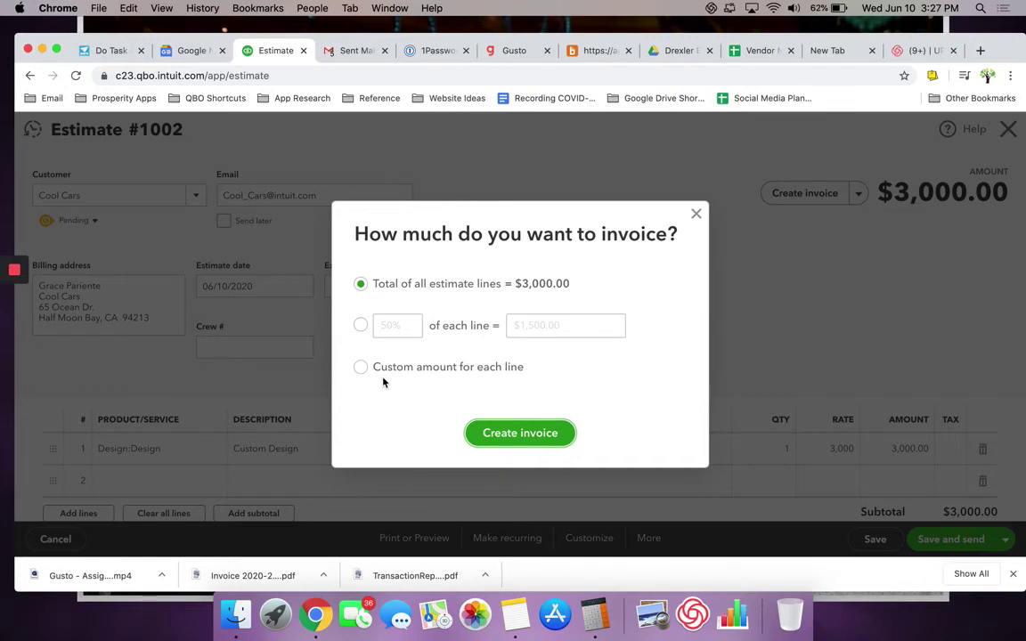
{"action": "left_click", "coordinate": [360, 326]}
{"action": "left_click", "coordinate": [390, 326]}
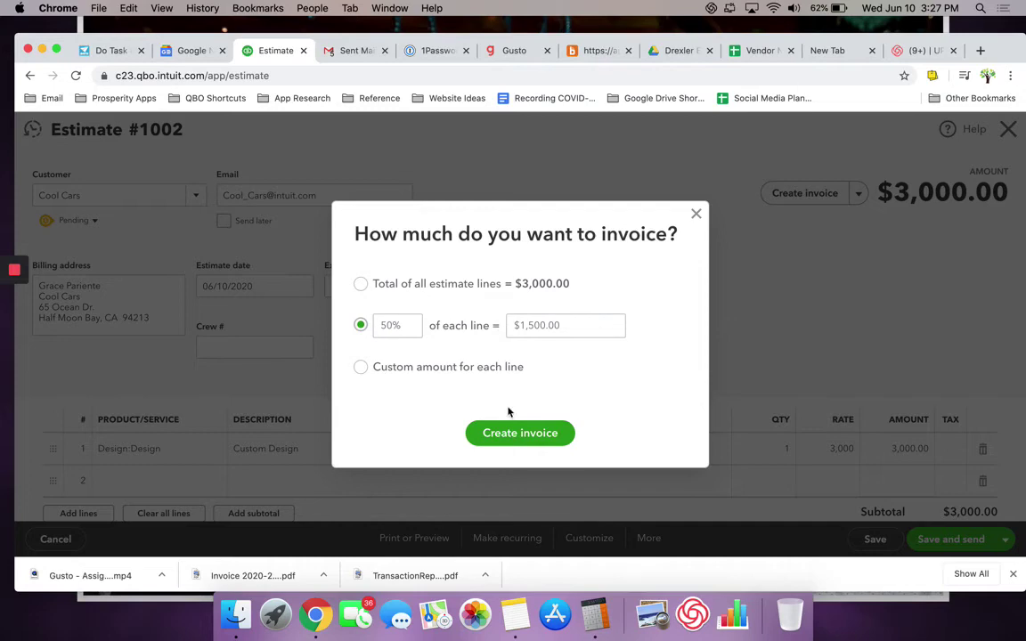
{"action": "left_click", "coordinate": [491, 435]}
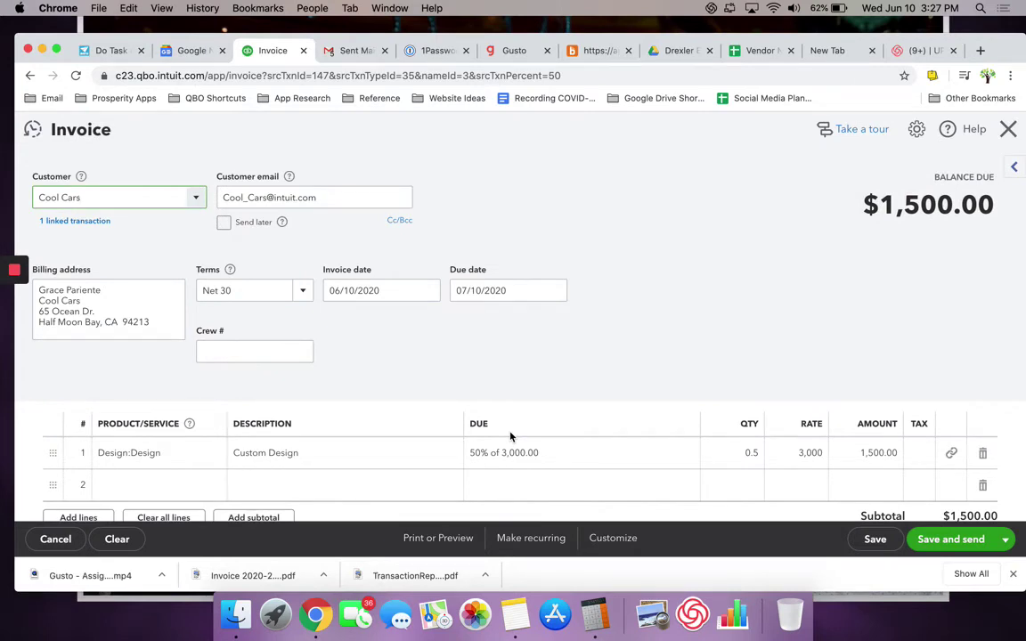
Check the estimate linked to the Cool Cars invoice, review its lines and totals, and save the invoice.
{"action": "left_click", "coordinate": [73, 223]}
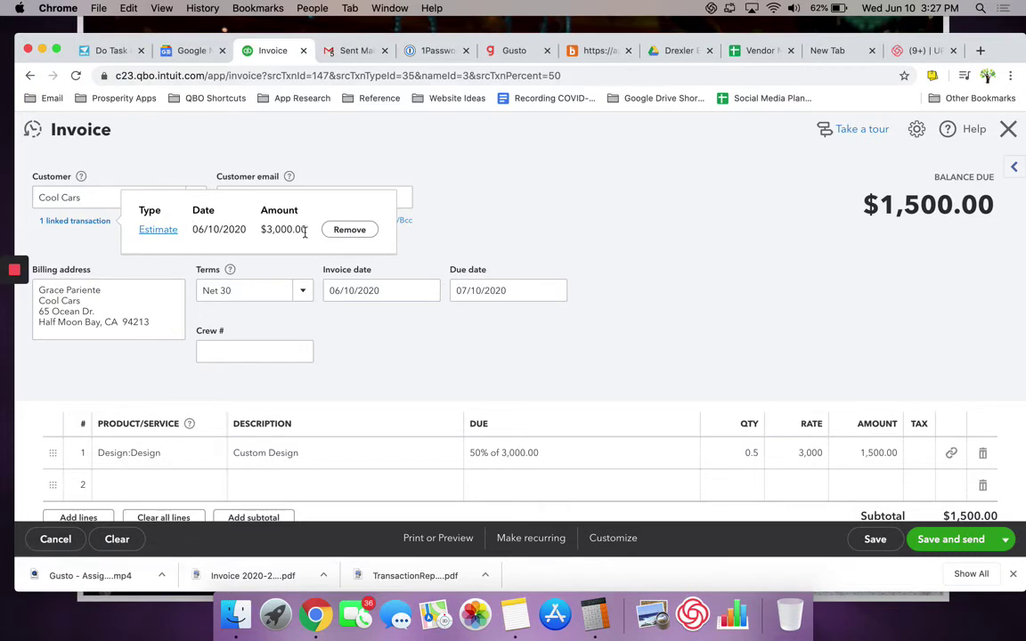
{"action": "left_click", "coordinate": [584, 236]}
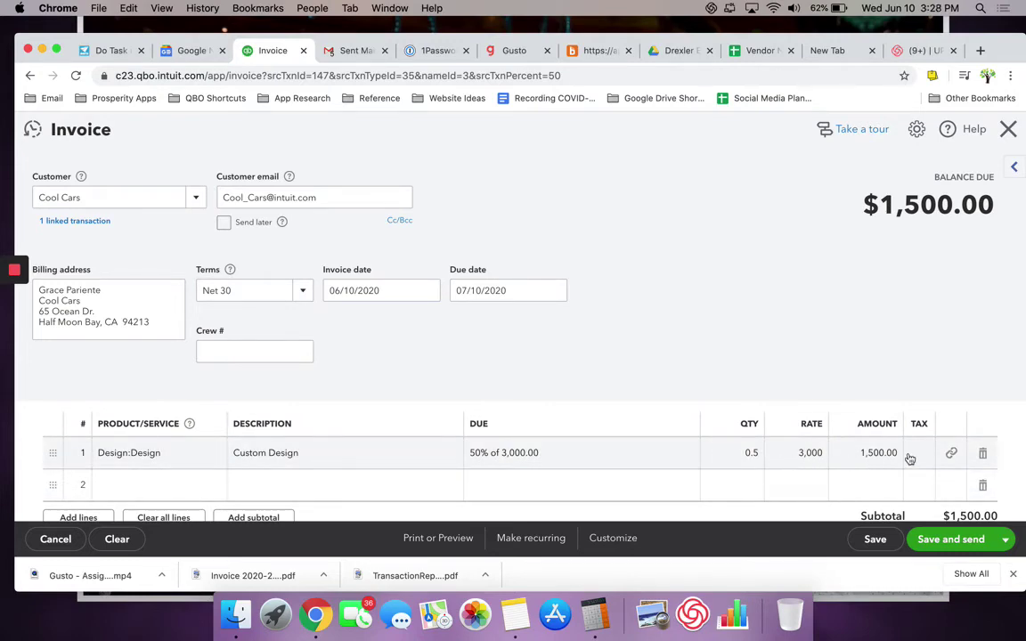
{"action": "scroll", "coordinate": [909, 458], "scroll_direction": "down", "scroll_amount": 5}
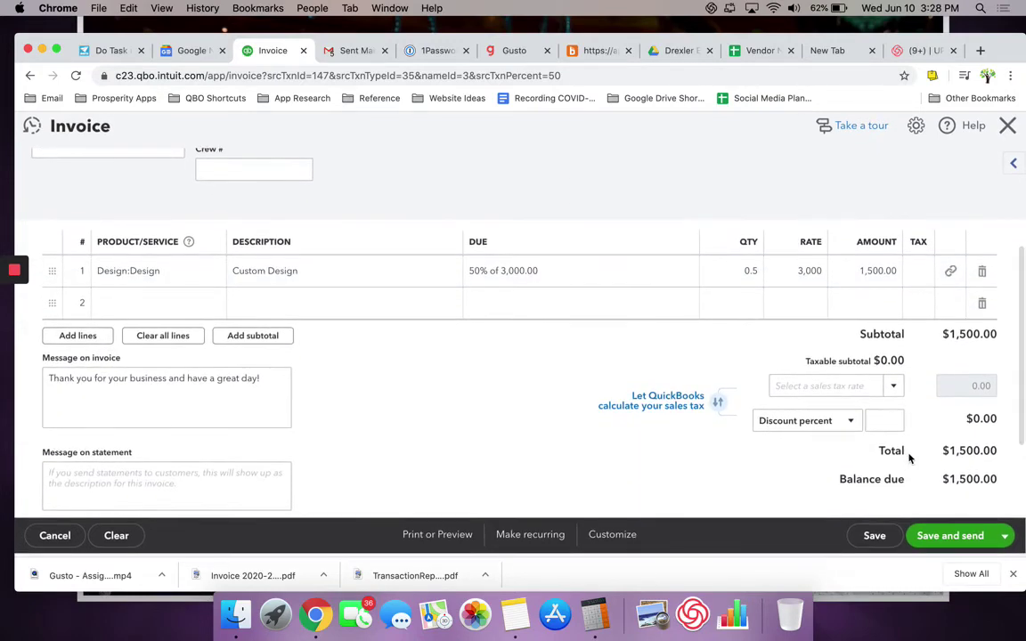
{"action": "scroll", "coordinate": [909, 458], "scroll_direction": "up", "scroll_amount": 5}
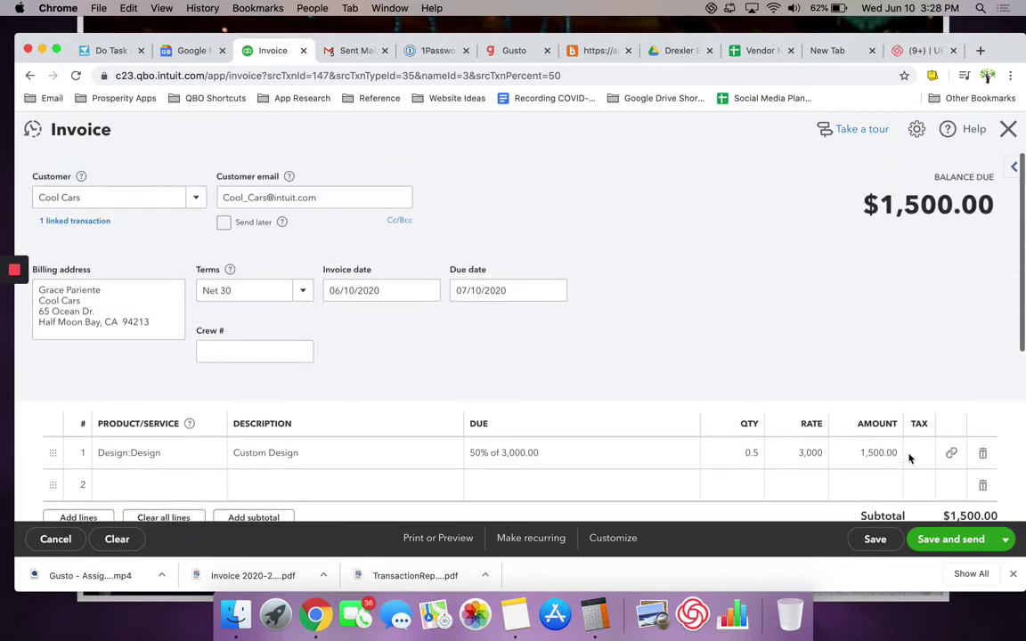
{"action": "scroll", "coordinate": [910, 458], "scroll_direction": "down", "scroll_amount": 6}
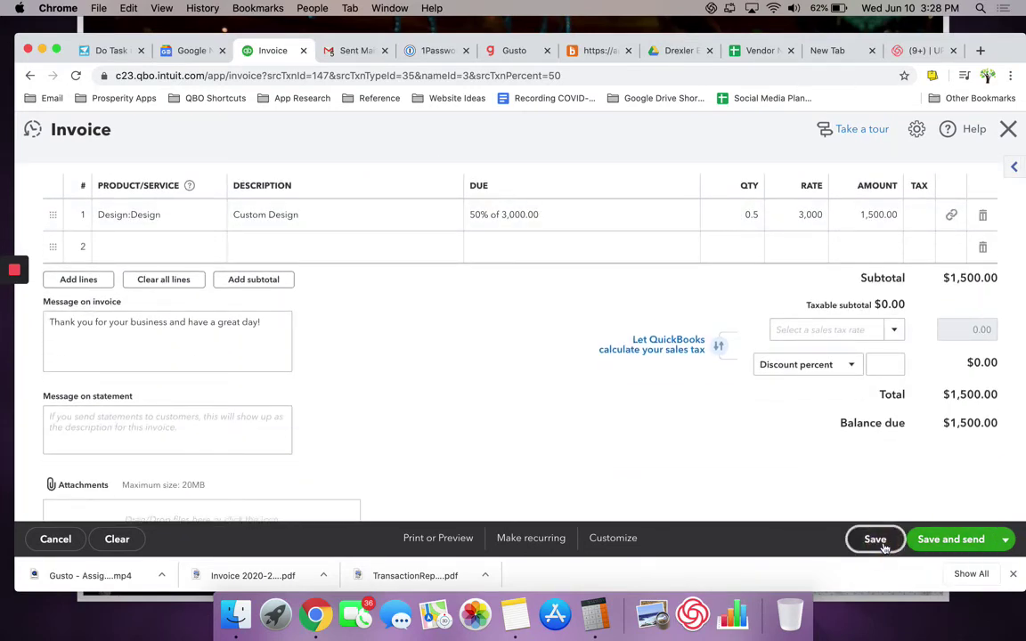
{"action": "left_click", "coordinate": [881, 543]}
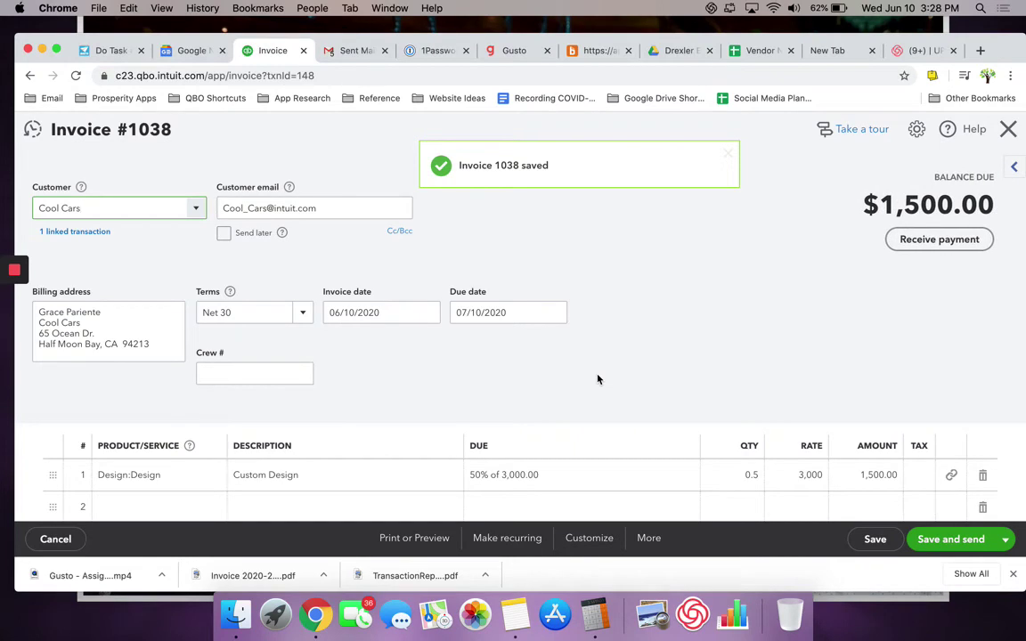
Receive full payment on the saved invoice by Check with reference number 238, deposited to Undeposited Funds, and save it.
{"action": "left_click", "coordinate": [927, 240]}
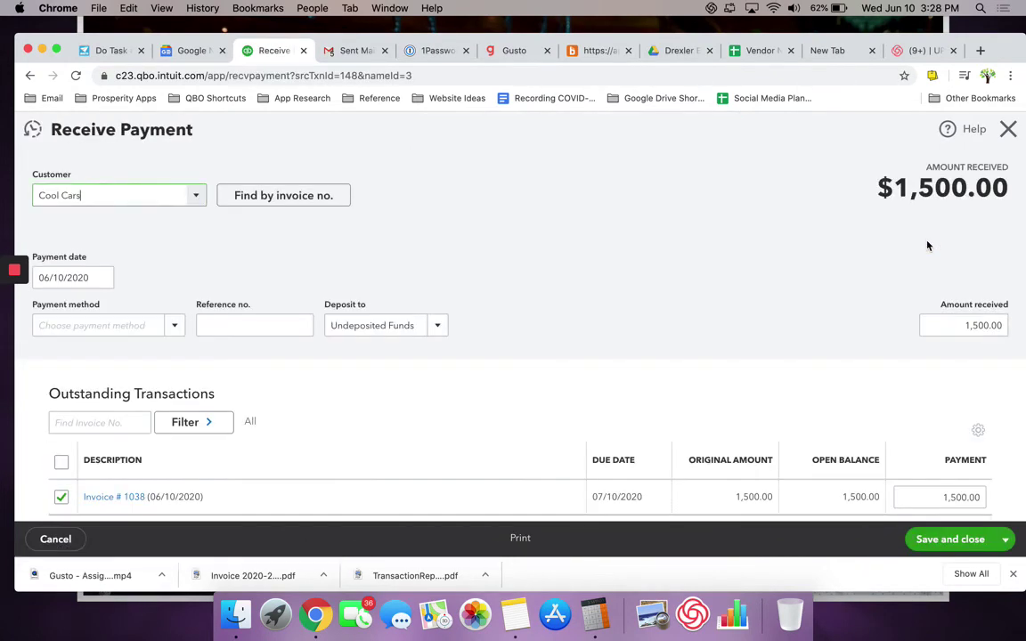
{"action": "key", "text": "Tab"}
{"action": "key", "text": "Tab"}
{"action": "key", "text": "Tab"}
{"action": "key", "text": "Tab"}
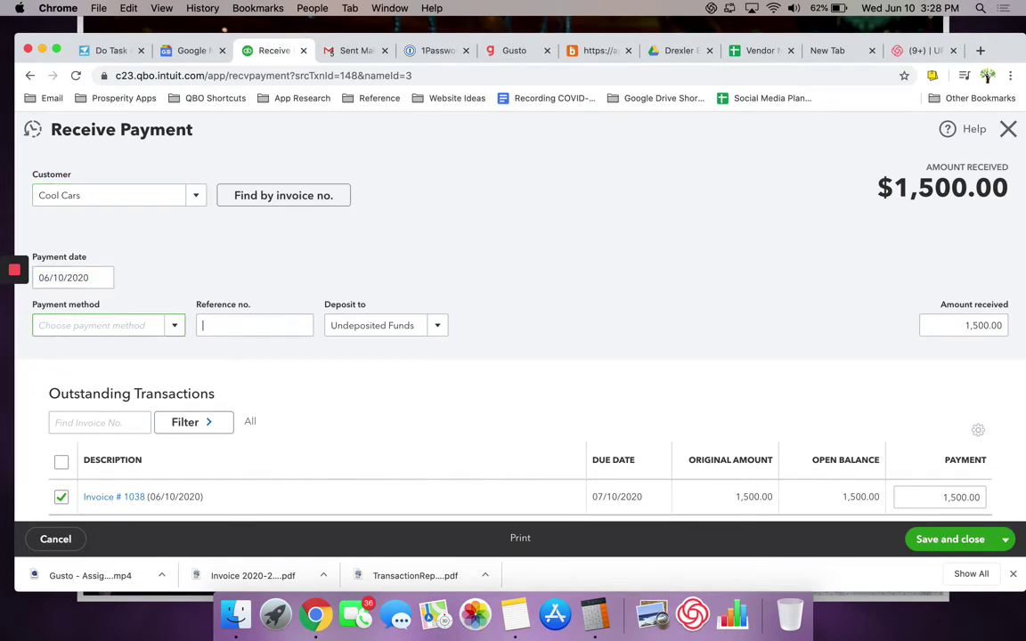
{"action": "key", "text": "shift+Tab"}
{"action": "type", "text": "Che"}
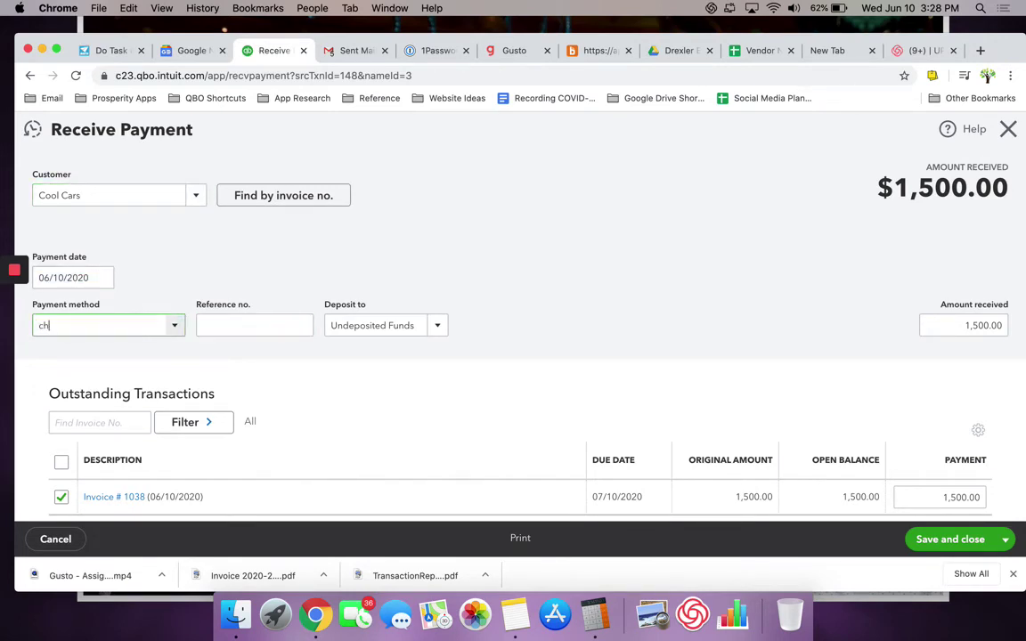
{"action": "key", "text": "Tab"}
{"action": "type", "text": "238"}
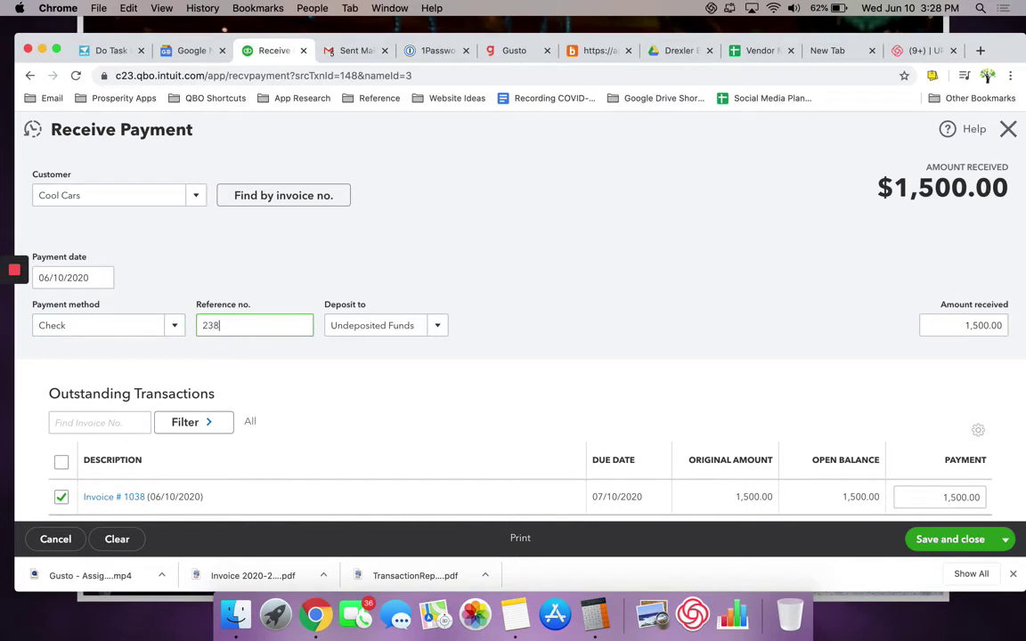
{"action": "key", "text": "Tab"}
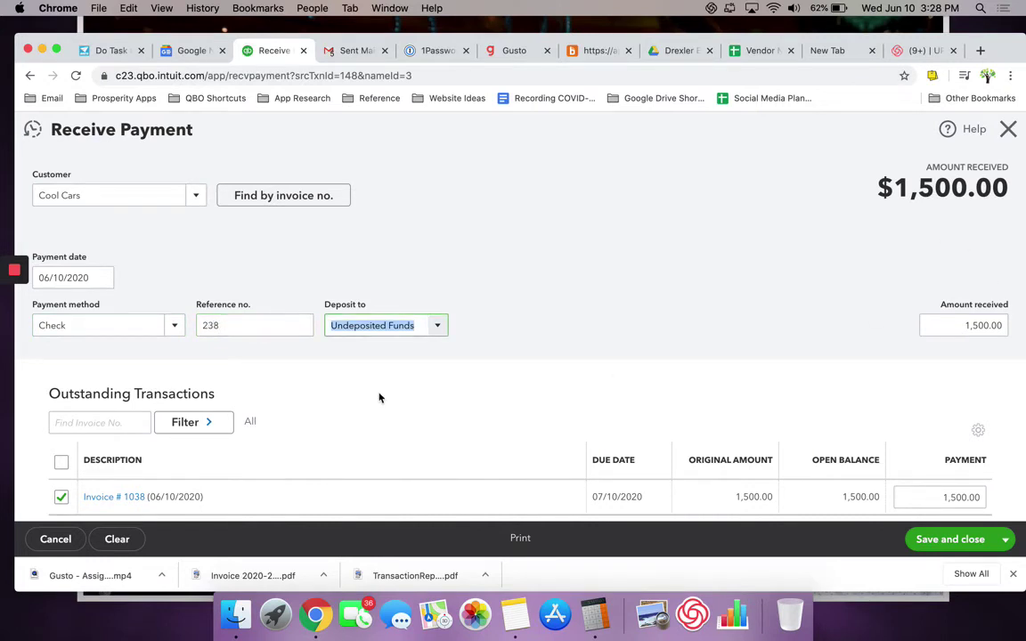
{"action": "scroll", "coordinate": [379, 398], "scroll_direction": "down", "scroll_amount": 2}
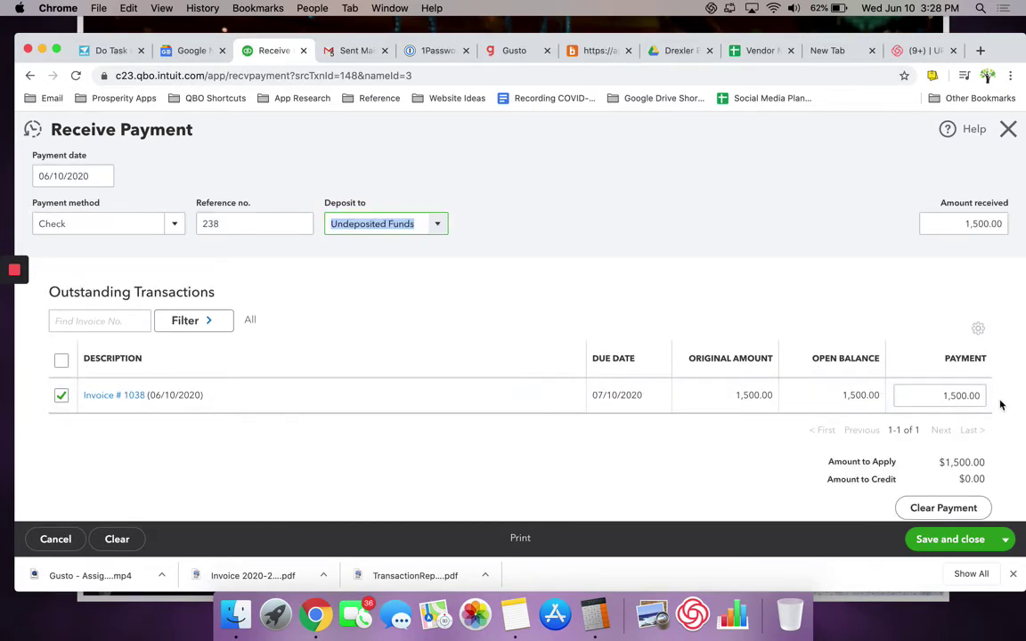
{"action": "left_click", "coordinate": [939, 540]}
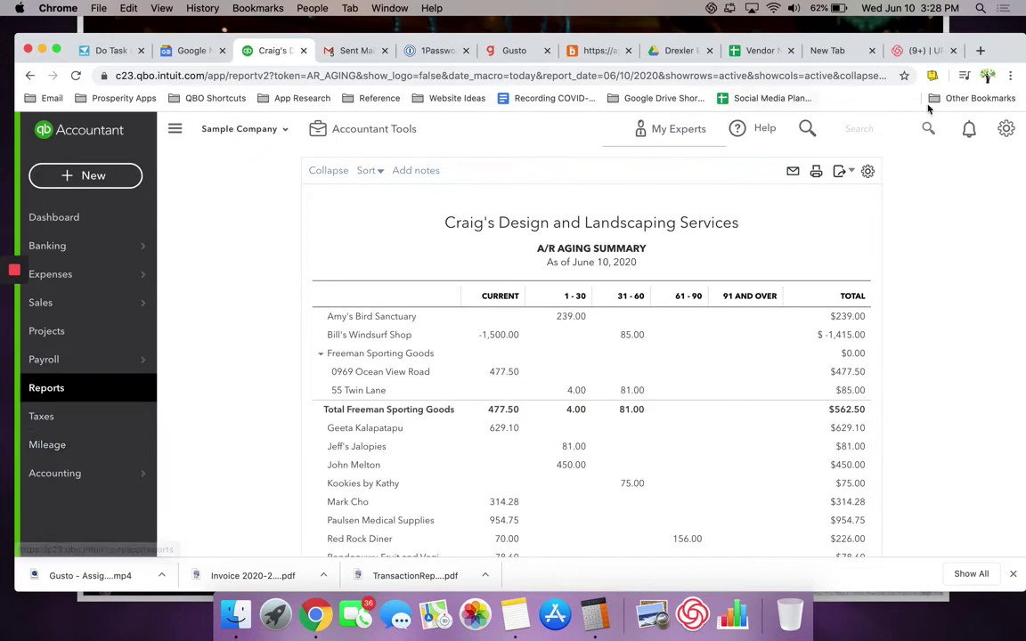
{"action": "left_click", "coordinate": [1005, 129]}
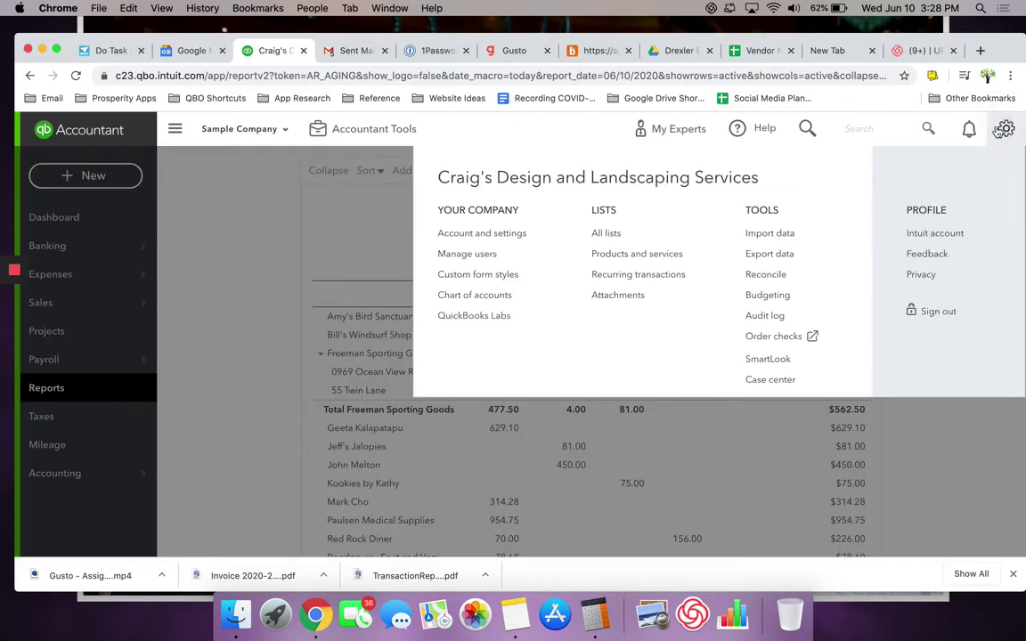
{"action": "left_click", "coordinate": [606, 232]}
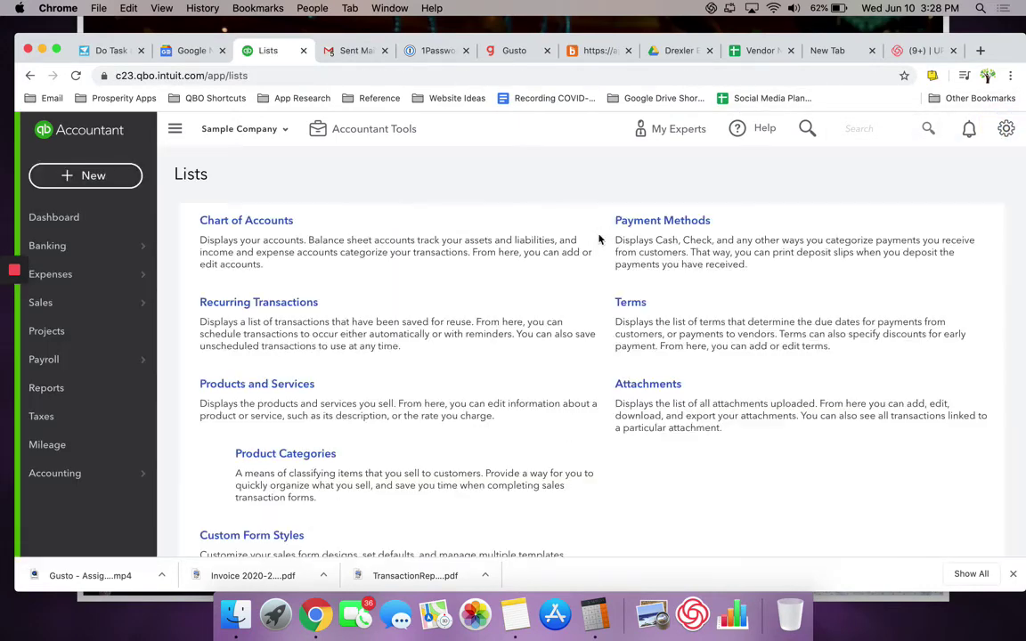
{"action": "scroll", "coordinate": [528, 348], "scroll_direction": "down", "scroll_amount": 2}
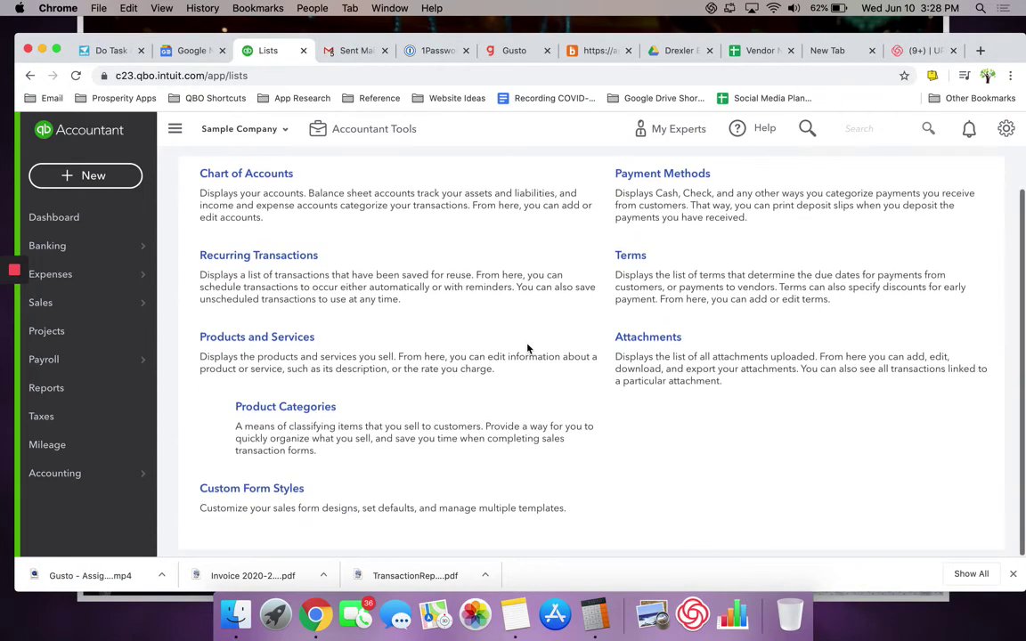
{"action": "scroll", "coordinate": [527, 348], "scroll_direction": "up", "scroll_amount": 2}
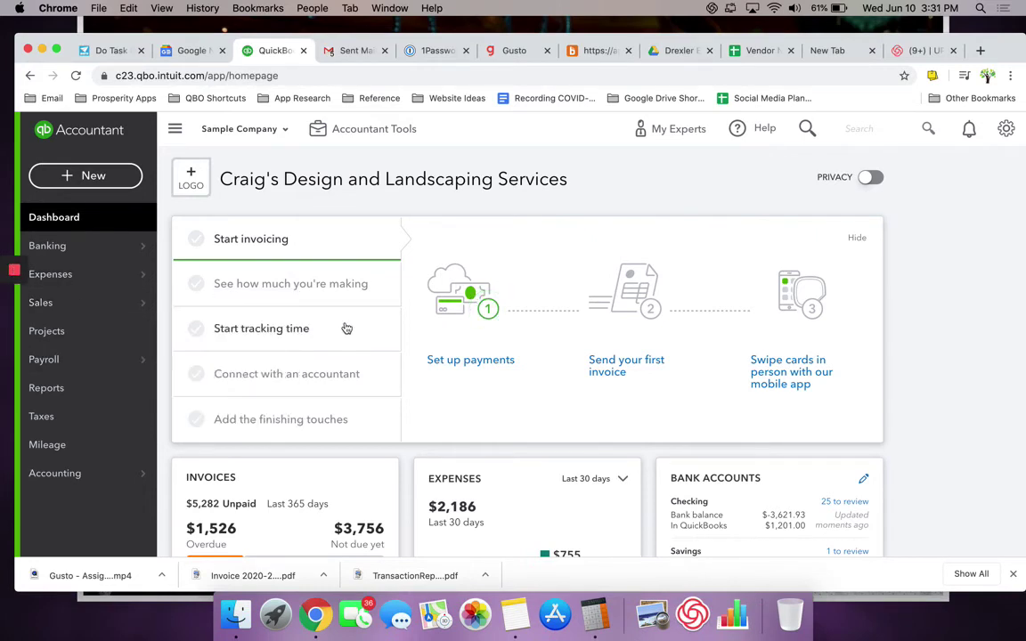
Search the customer list for "cool" and open the Cool Cars customer record.
{"action": "mouse_move", "coordinate": [74, 305]}
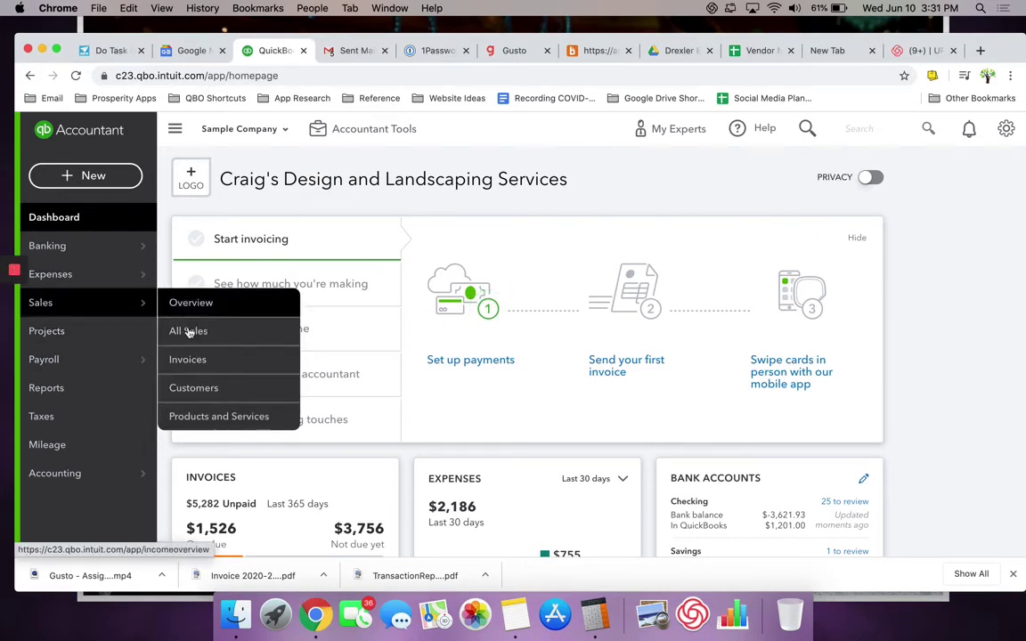
{"action": "left_click", "coordinate": [201, 391]}
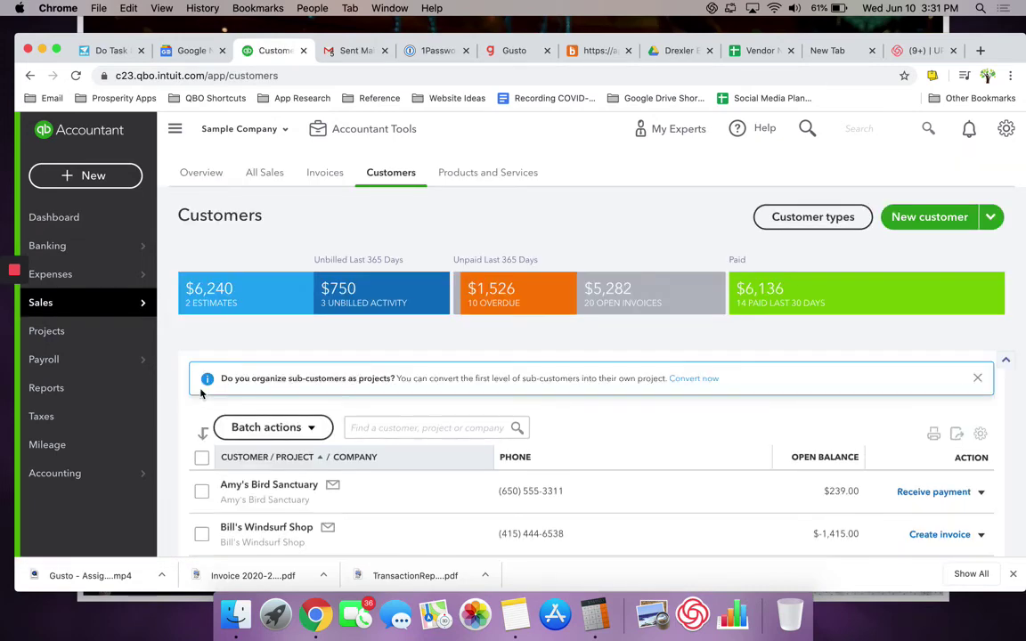
{"action": "left_click", "coordinate": [422, 429]}
{"action": "type", "text": "cool"}
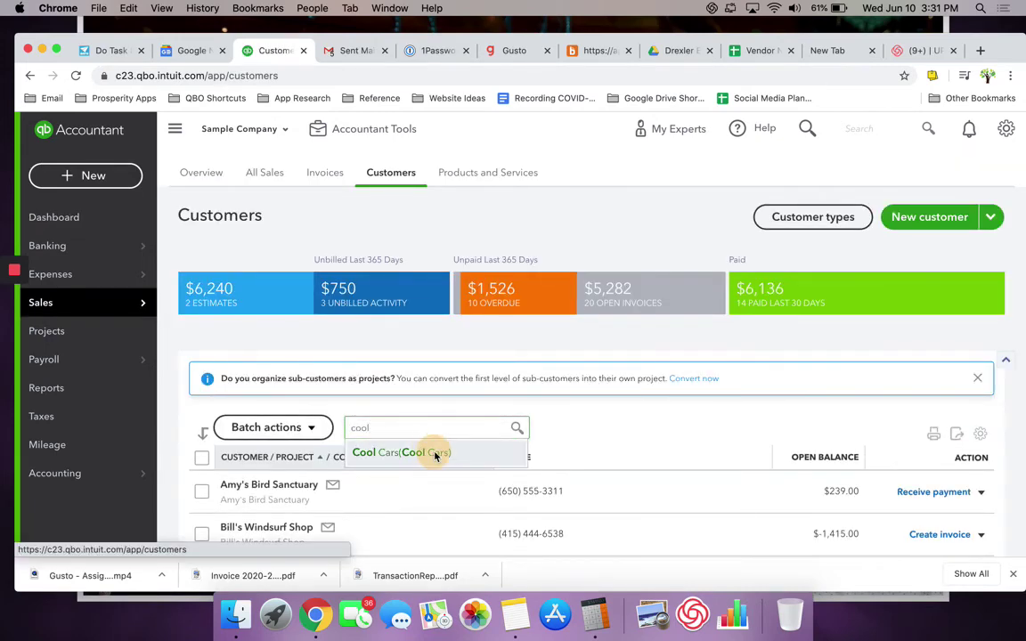
{"action": "left_click", "coordinate": [430, 451]}
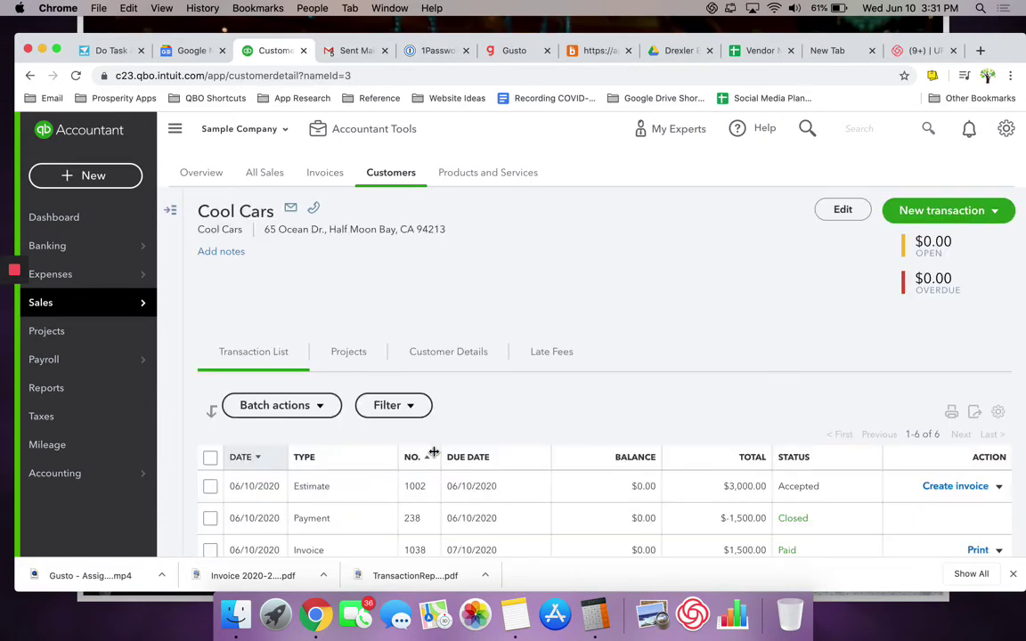
Open the $3,000 estimate from Cool Cars' transaction list and examine its invoiced and remaining amounts.
{"action": "scroll", "coordinate": [412, 507], "scroll_direction": "down", "scroll_amount": 5}
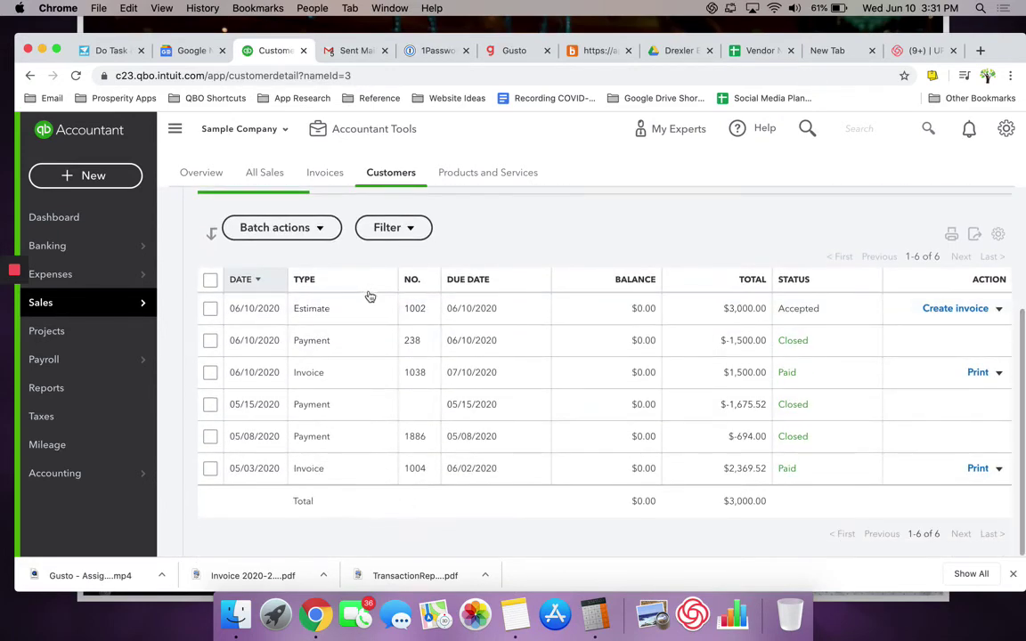
{"action": "left_click", "coordinate": [368, 311]}
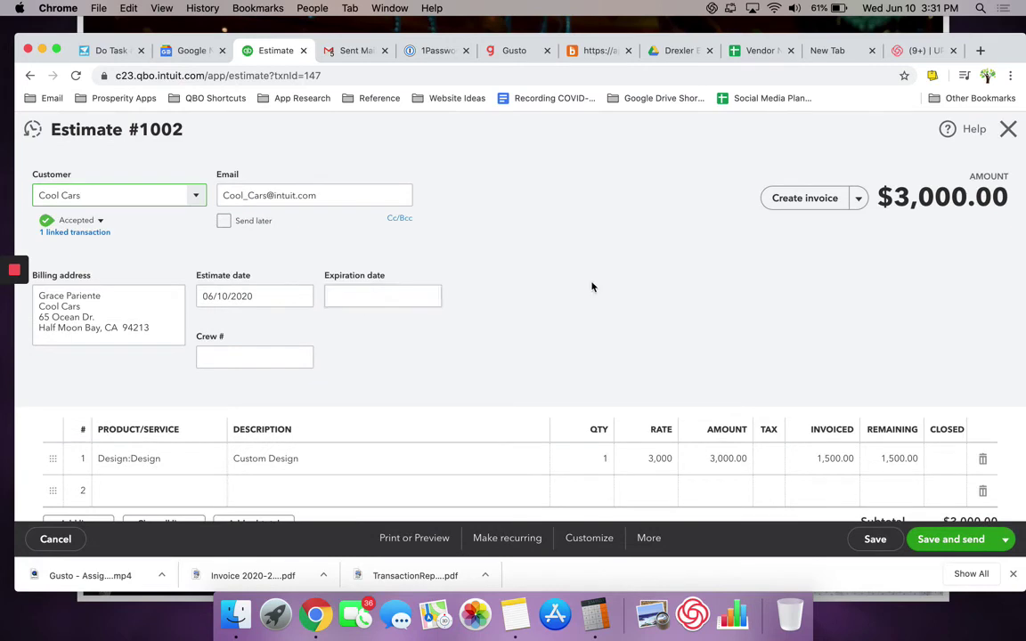
{"action": "scroll", "coordinate": [593, 287], "scroll_direction": "down", "scroll_amount": 3}
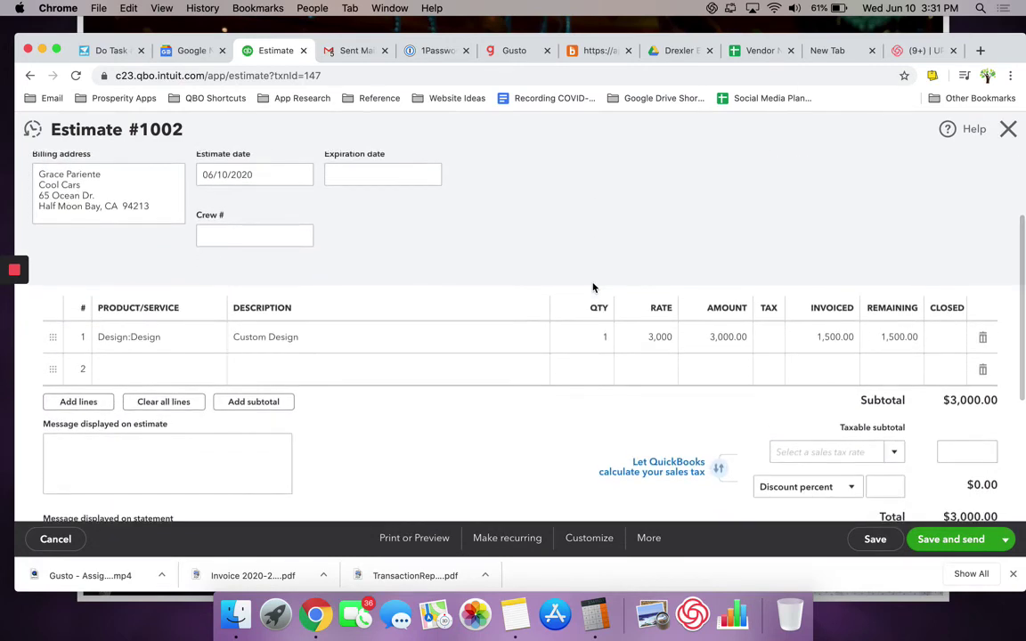
Create an invoice from the Cool Cars estimate for the remaining total of all lines, leaving the estimate without saving.
{"action": "scroll", "coordinate": [593, 286], "scroll_direction": "down", "scroll_amount": 1}
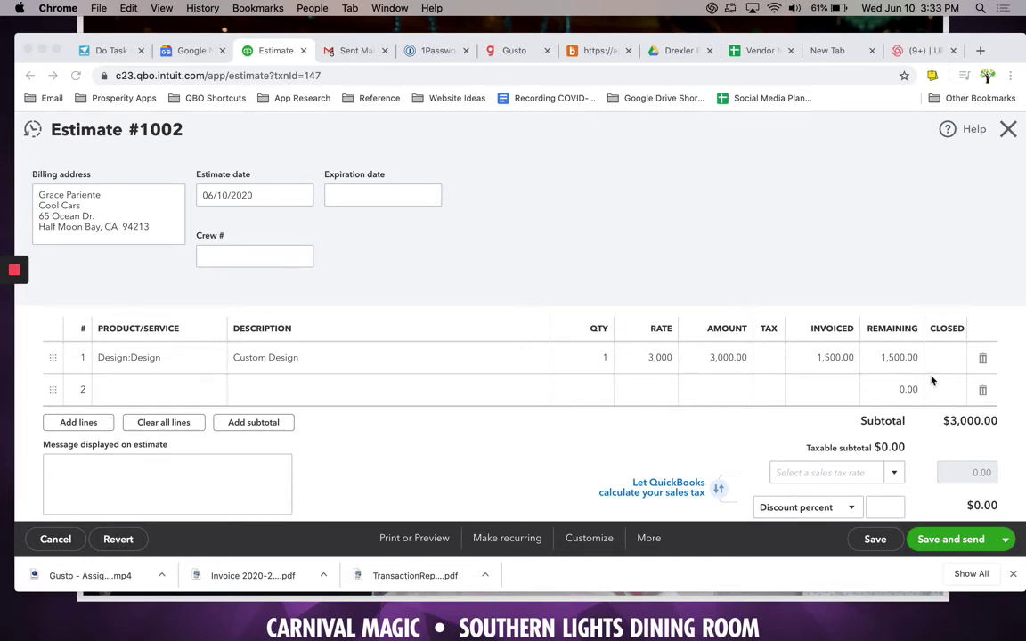
{"action": "scroll", "coordinate": [679, 309], "scroll_direction": "up", "scroll_amount": 1}
{"action": "scroll", "coordinate": [679, 309], "scroll_direction": "up", "scroll_amount": 3}
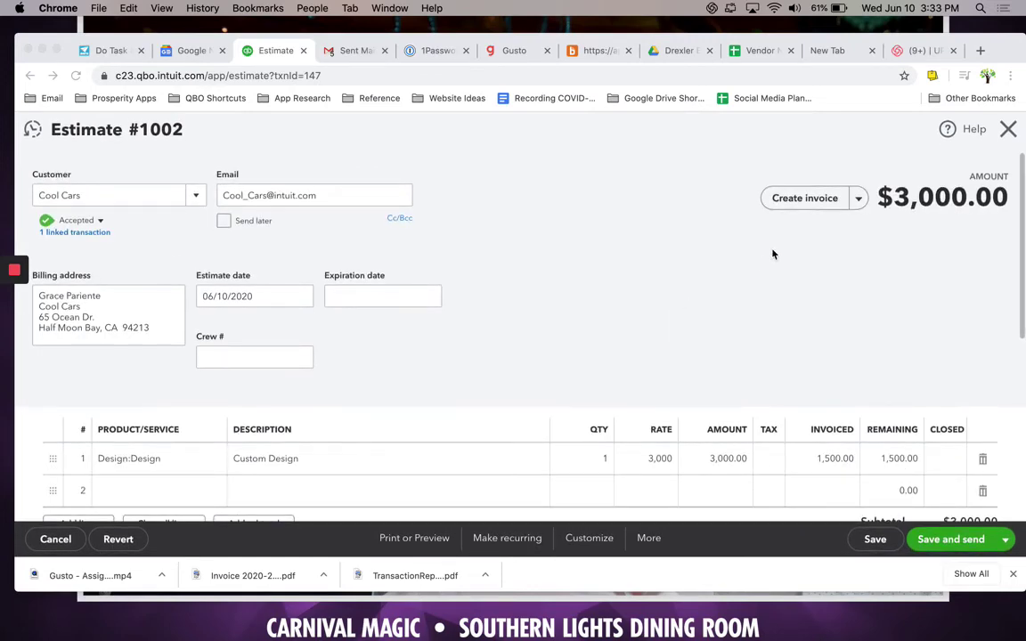
{"action": "left_click", "coordinate": [785, 201]}
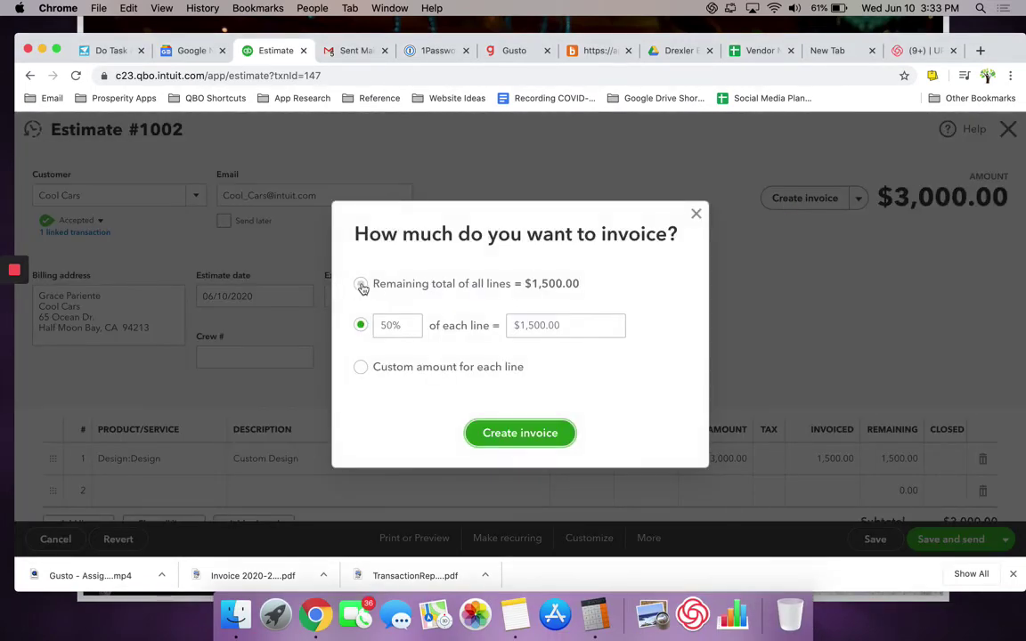
{"action": "left_click", "coordinate": [360, 285]}
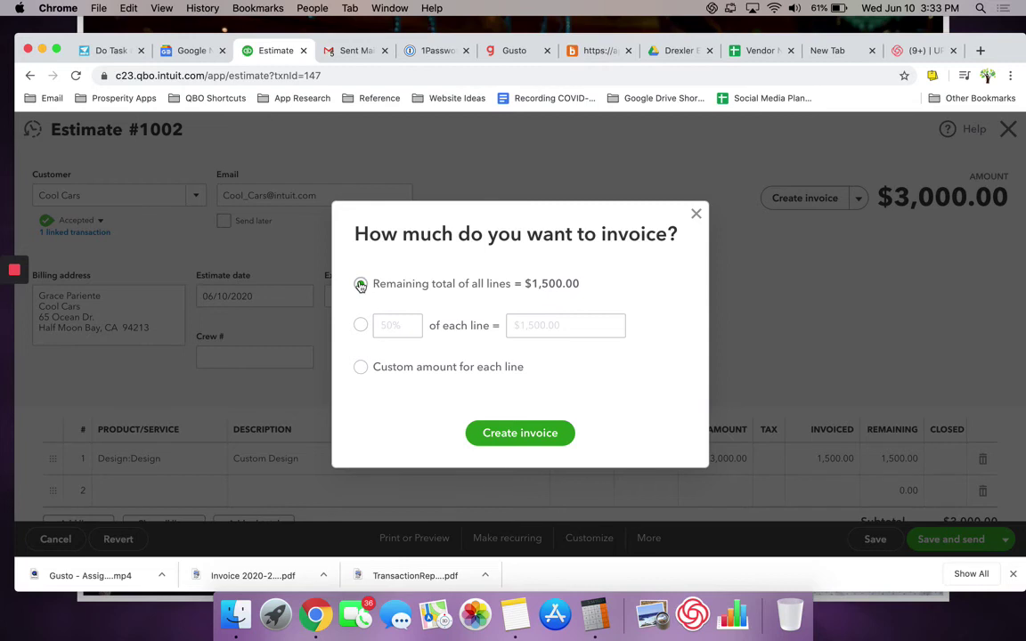
{"action": "left_click", "coordinate": [519, 435]}
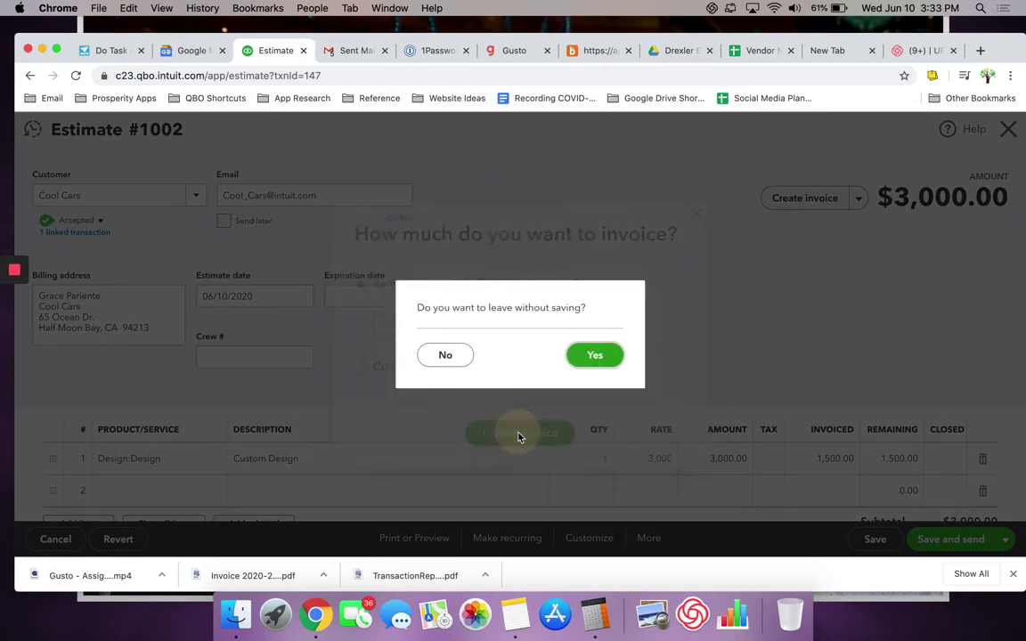
{"action": "left_click", "coordinate": [599, 358]}
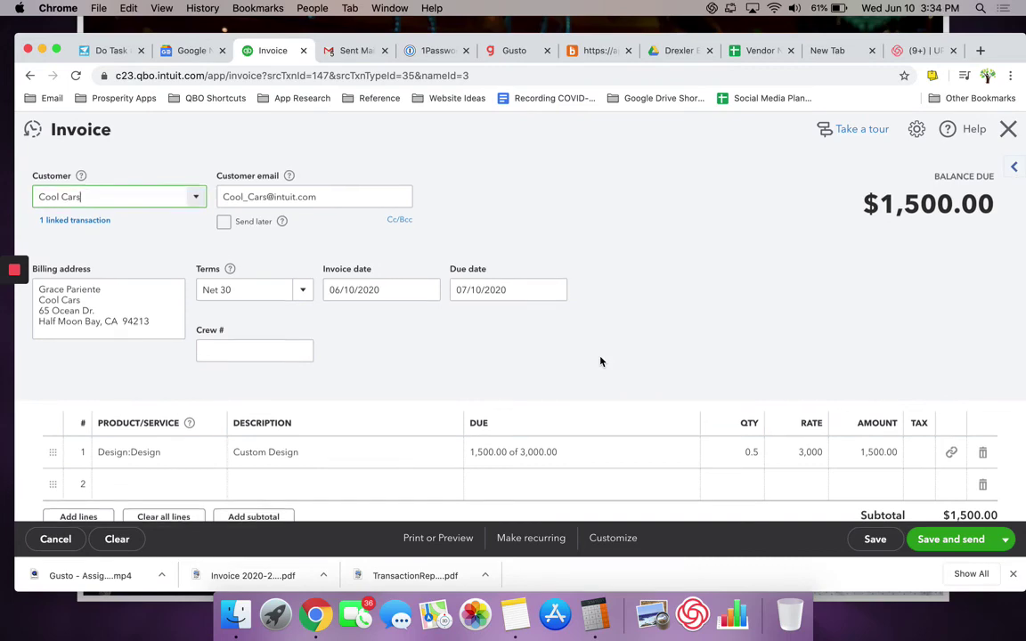
Review the new invoice's lines, totals and linked transaction.
{"action": "scroll", "coordinate": [600, 362], "scroll_direction": "down", "scroll_amount": 5}
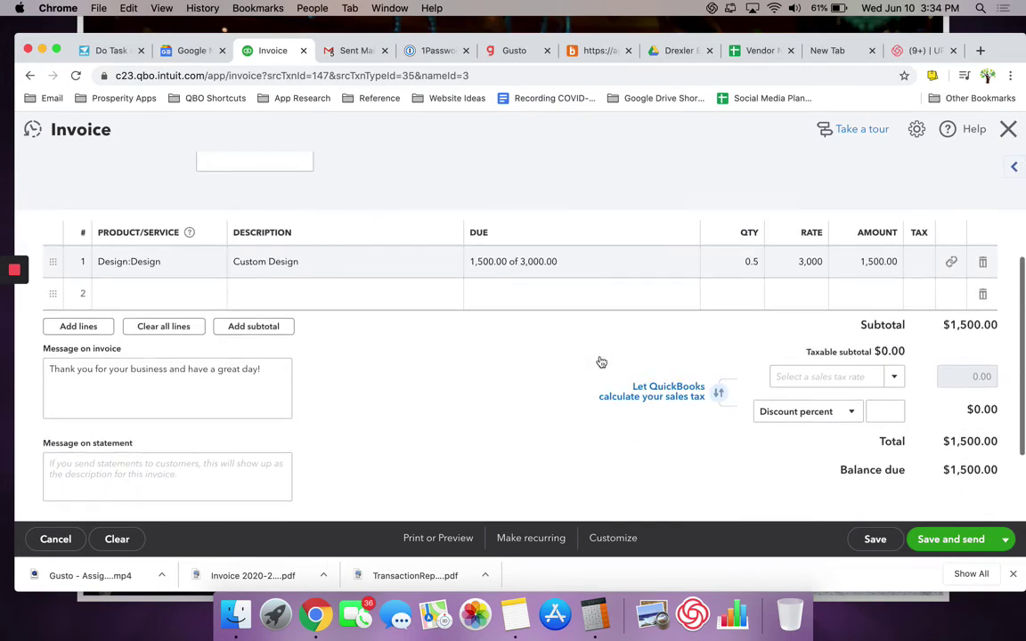
{"action": "scroll", "coordinate": [600, 361], "scroll_direction": "up", "scroll_amount": 5}
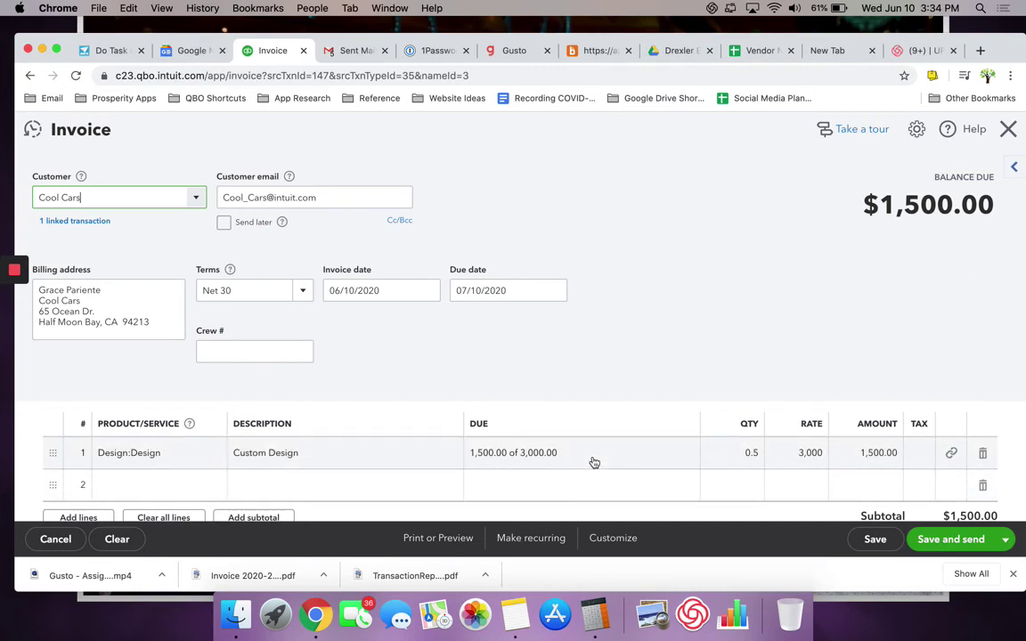
{"action": "left_click", "coordinate": [85, 222]}
{"action": "left_click", "coordinate": [653, 320]}
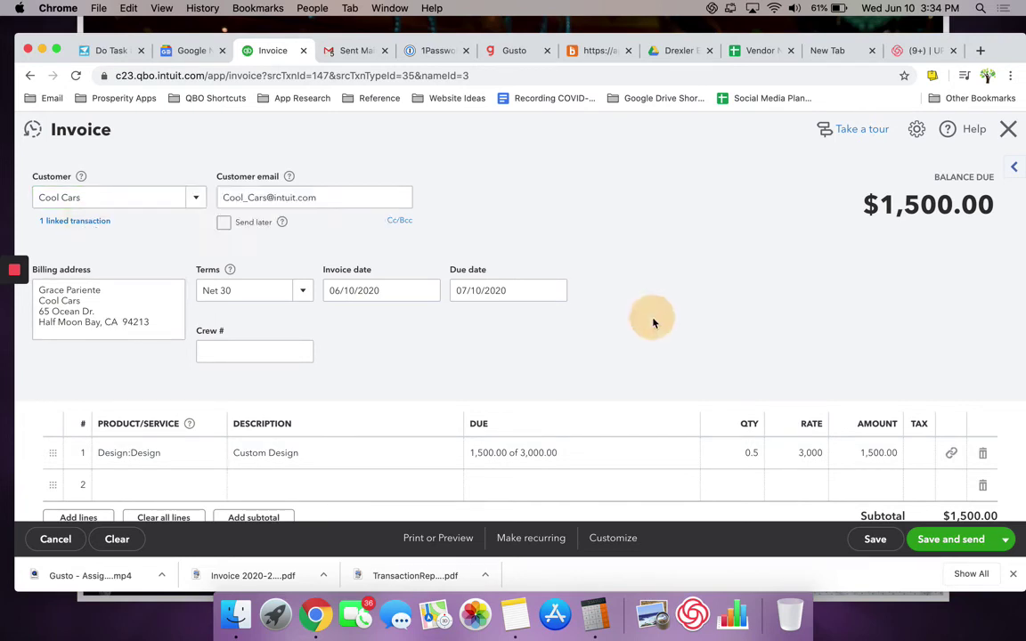
{"action": "scroll", "coordinate": [653, 323], "scroll_direction": "down", "scroll_amount": 3}
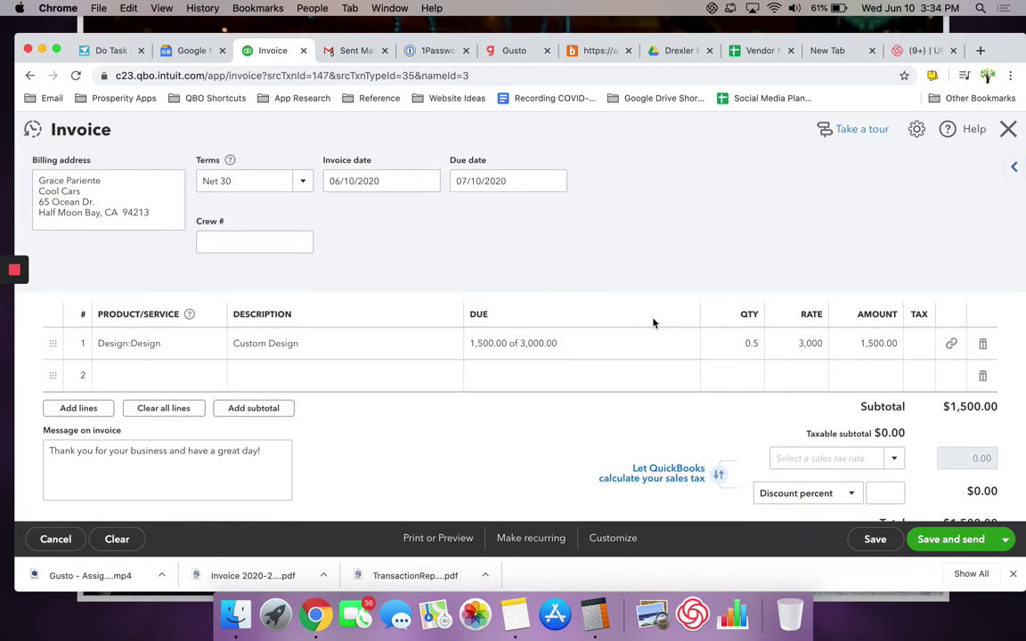
{"action": "left_click", "coordinate": [199, 375]}
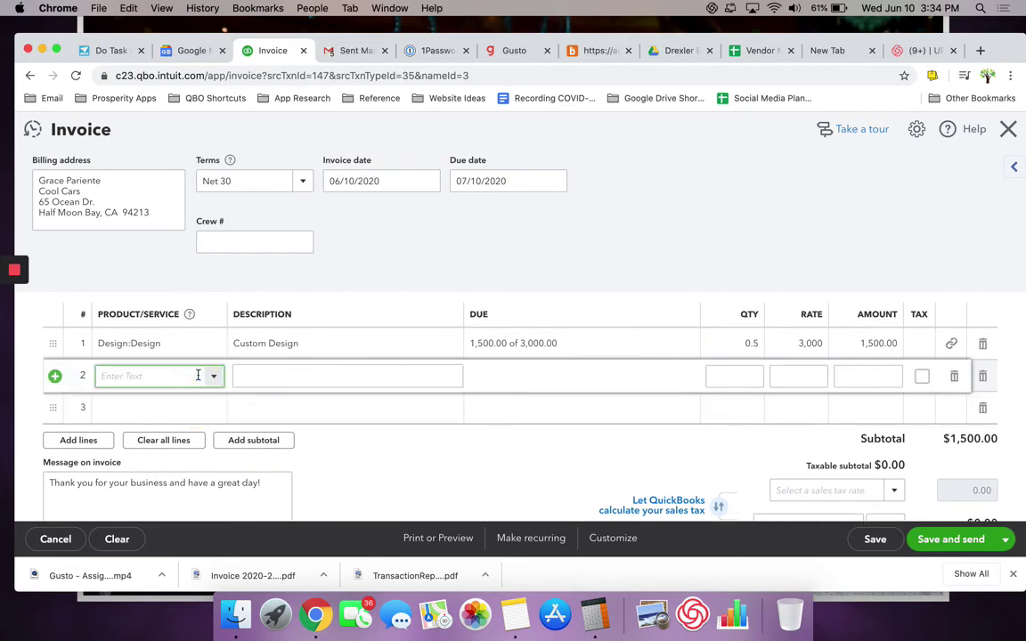
{"action": "type", "text": "ligt"}
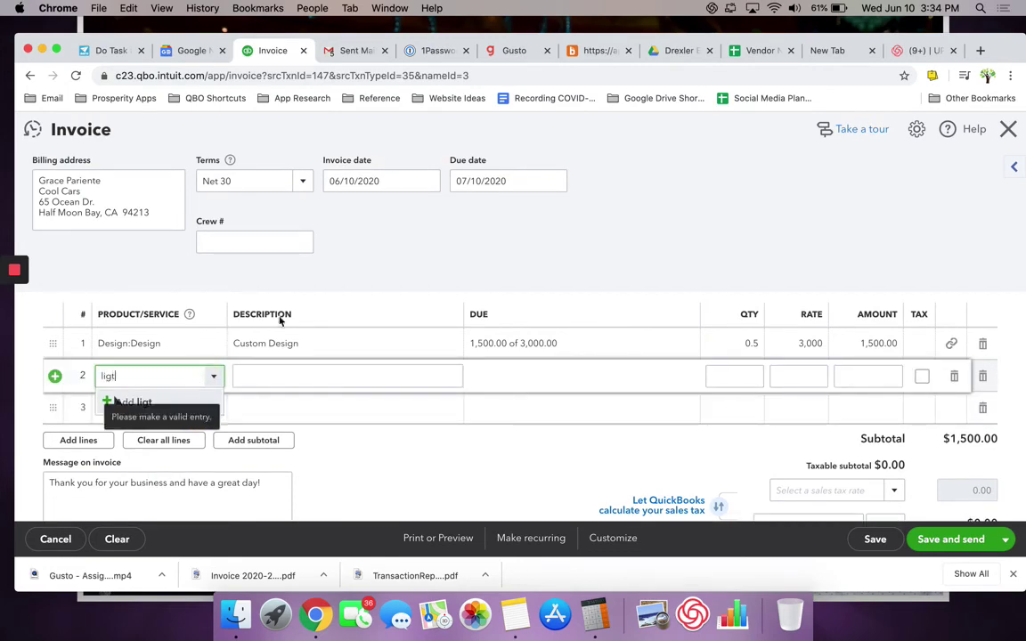
{"action": "left_click", "coordinate": [427, 182]}
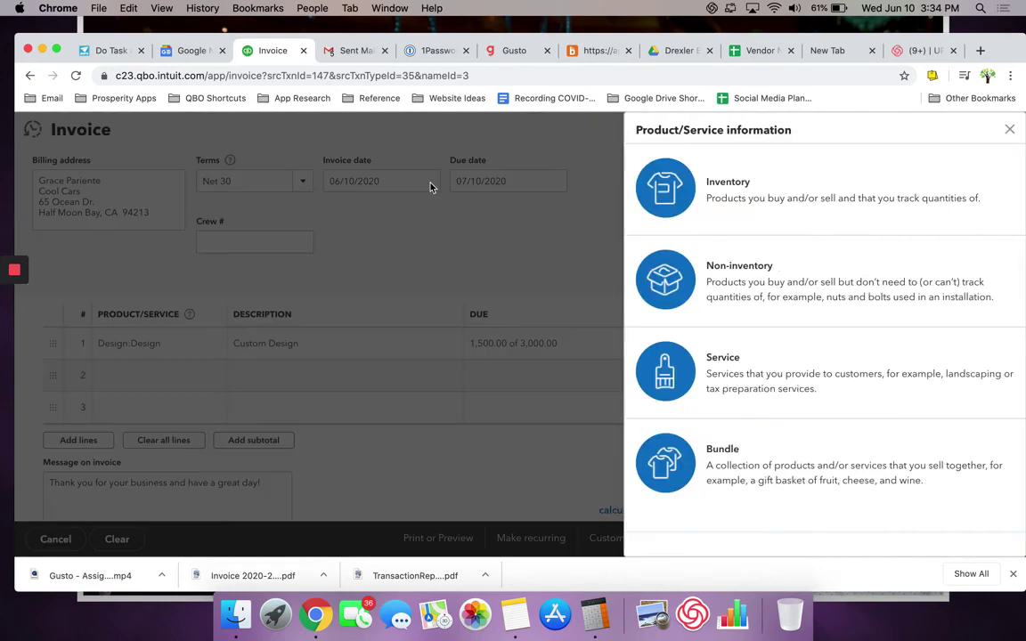
{"action": "left_click", "coordinate": [416, 227]}
{"action": "left_click", "coordinate": [1010, 132]}
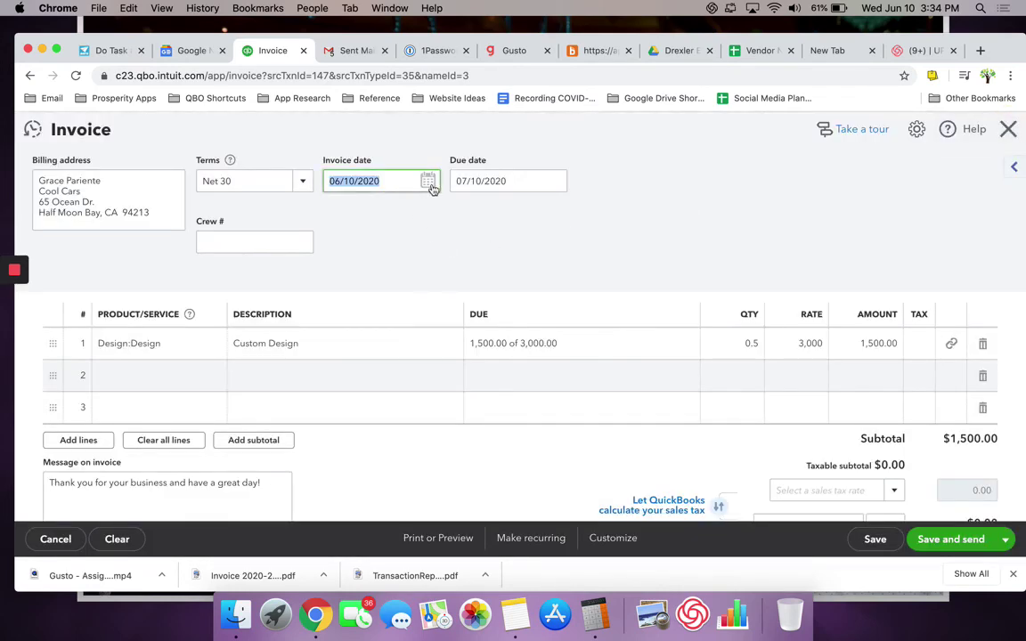
Set the invoice date to 07/02/2020 and add a Design:Lighting line with a rate of 500.
{"action": "left_click", "coordinate": [429, 182]}
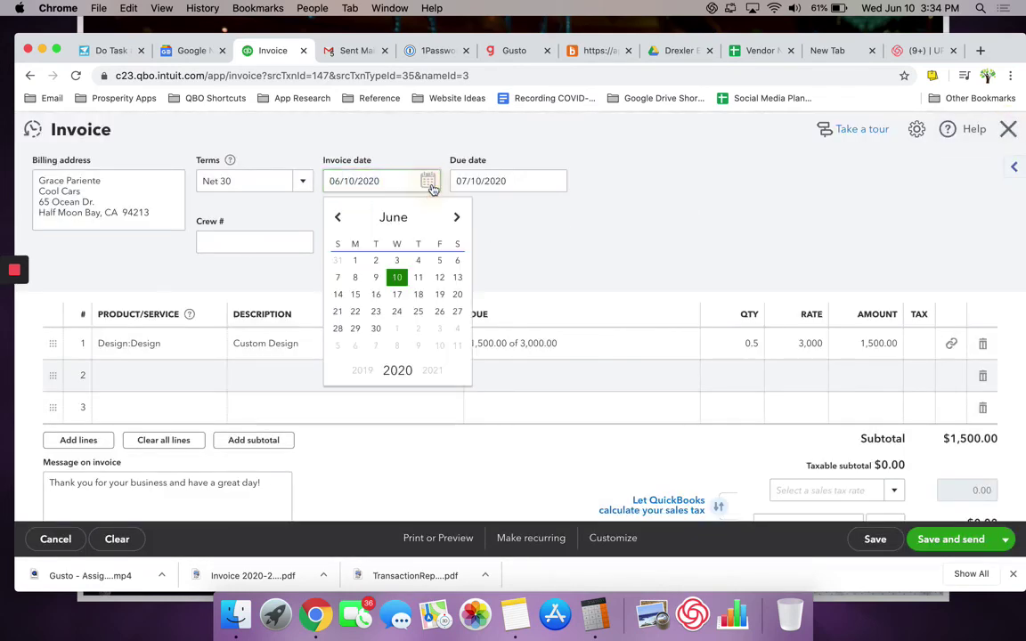
{"action": "left_click", "coordinate": [418, 329]}
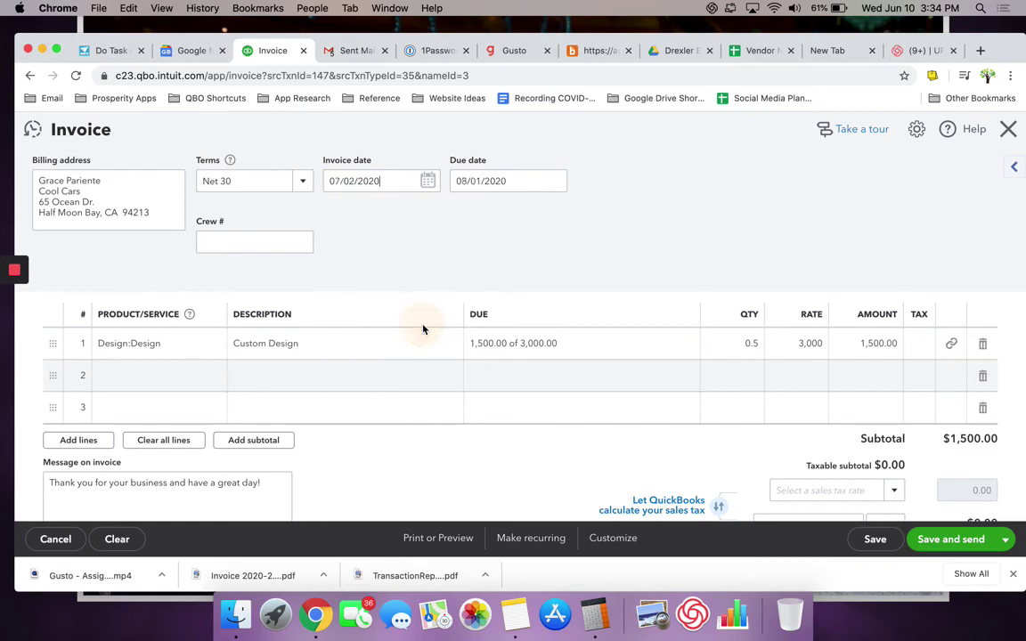
{"action": "left_click", "coordinate": [171, 376]}
{"action": "type", "text": "light"}
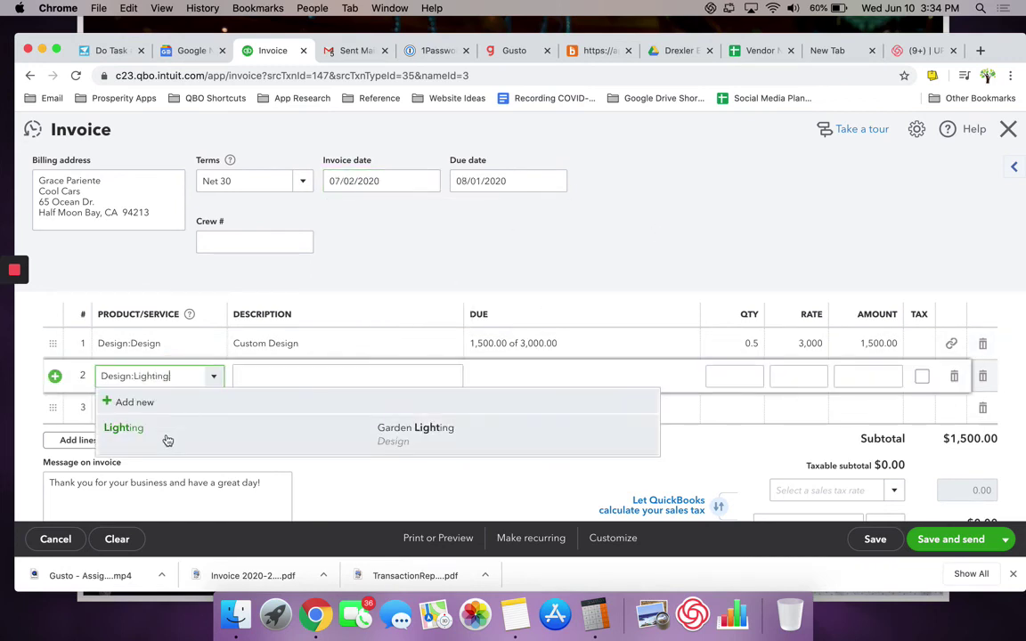
{"action": "left_click", "coordinate": [158, 437]}
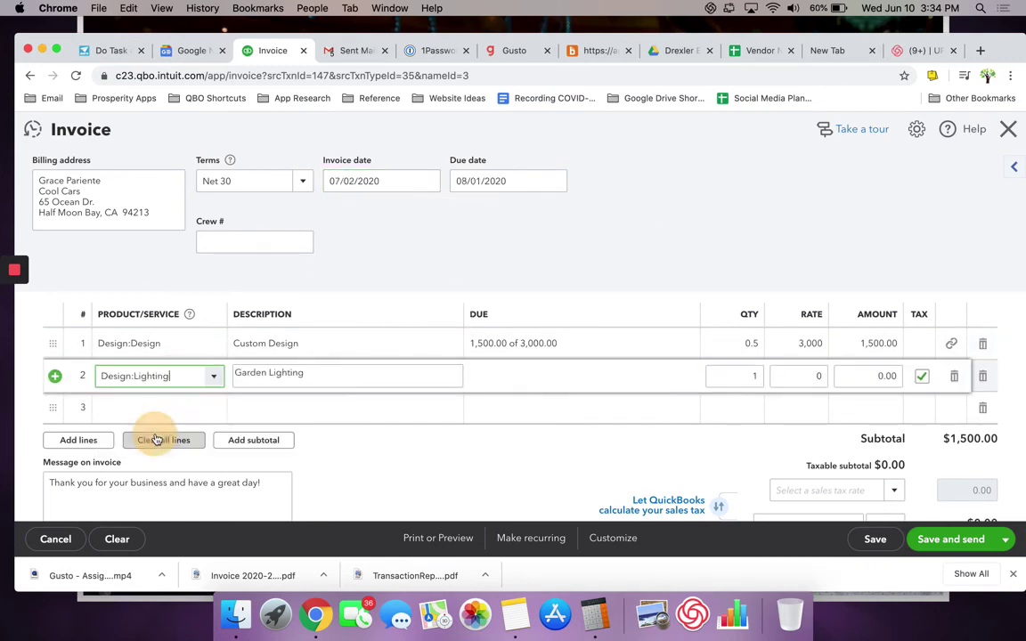
{"action": "left_click", "coordinate": [812, 383]}
{"action": "type", "text": "500"}
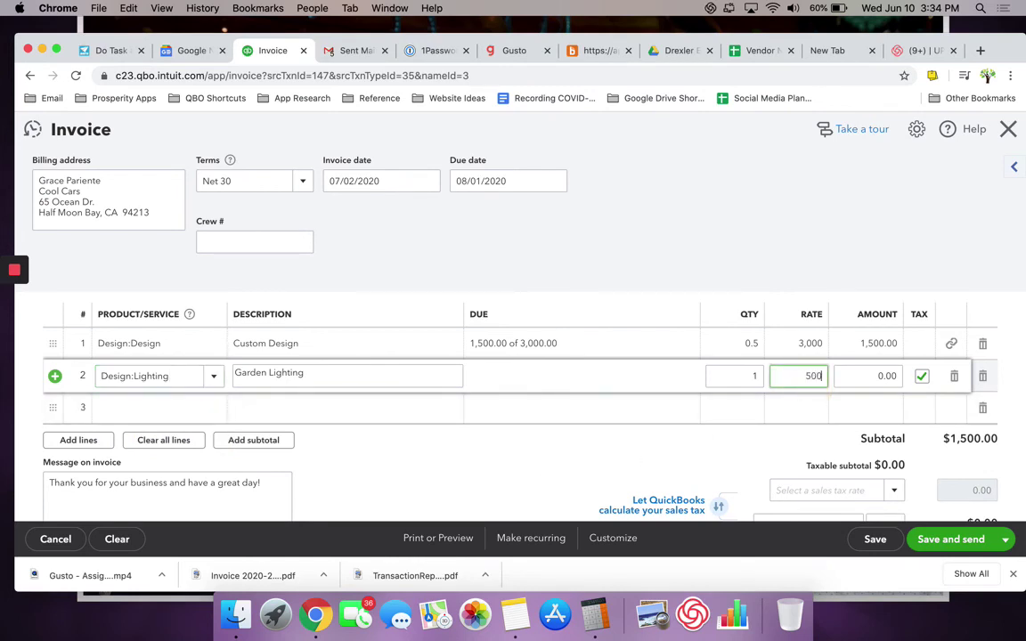
{"action": "key", "text": "Tab"}
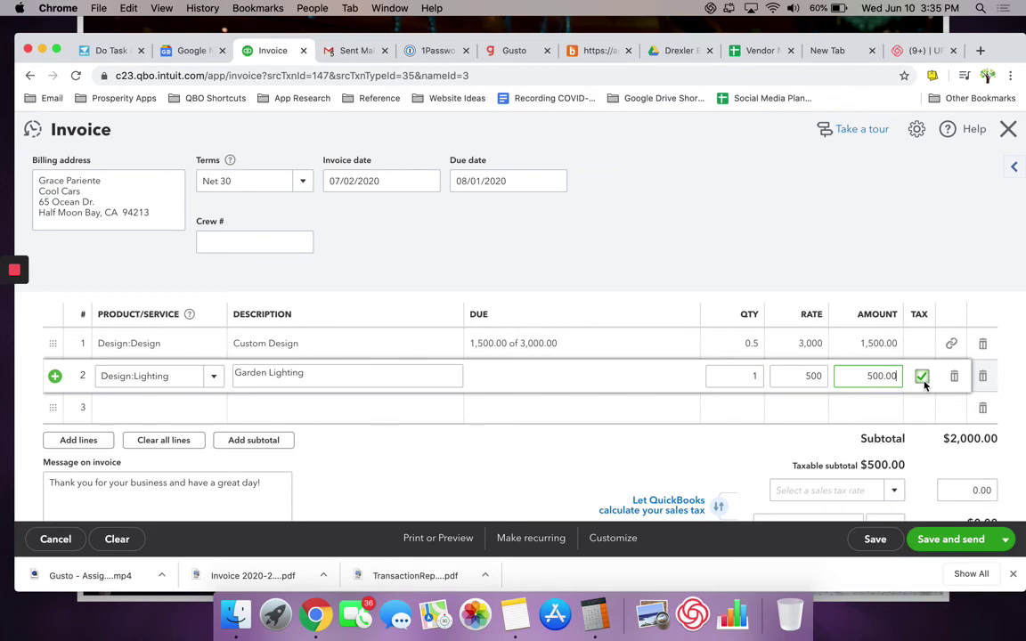
Apply the California (8%) sales tax rate to the invoice and save it.
{"action": "scroll", "coordinate": [923, 384], "scroll_direction": "down", "scroll_amount": 3}
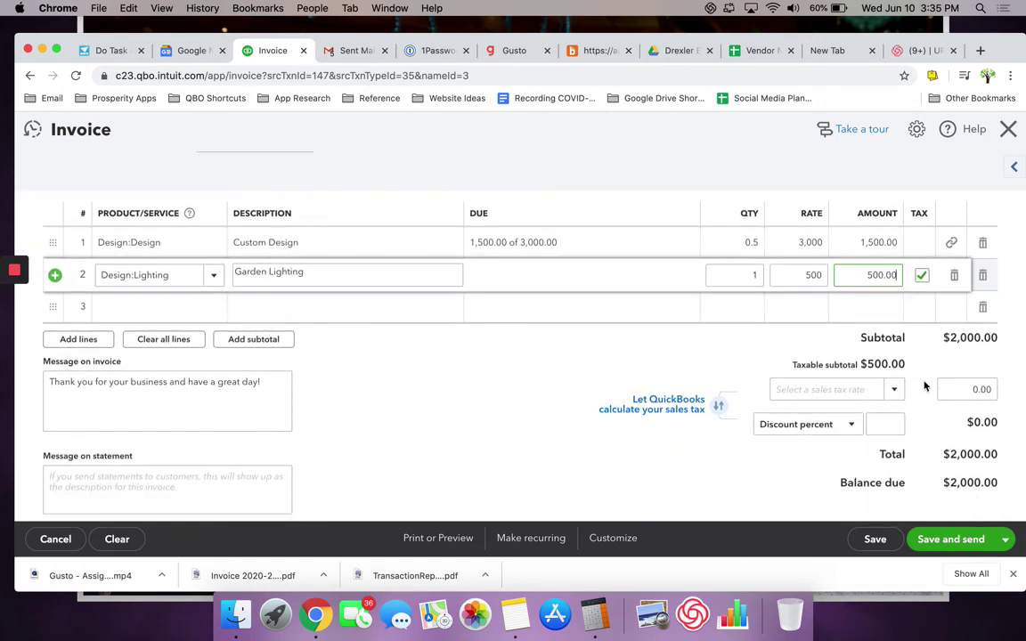
{"action": "left_click", "coordinate": [886, 390]}
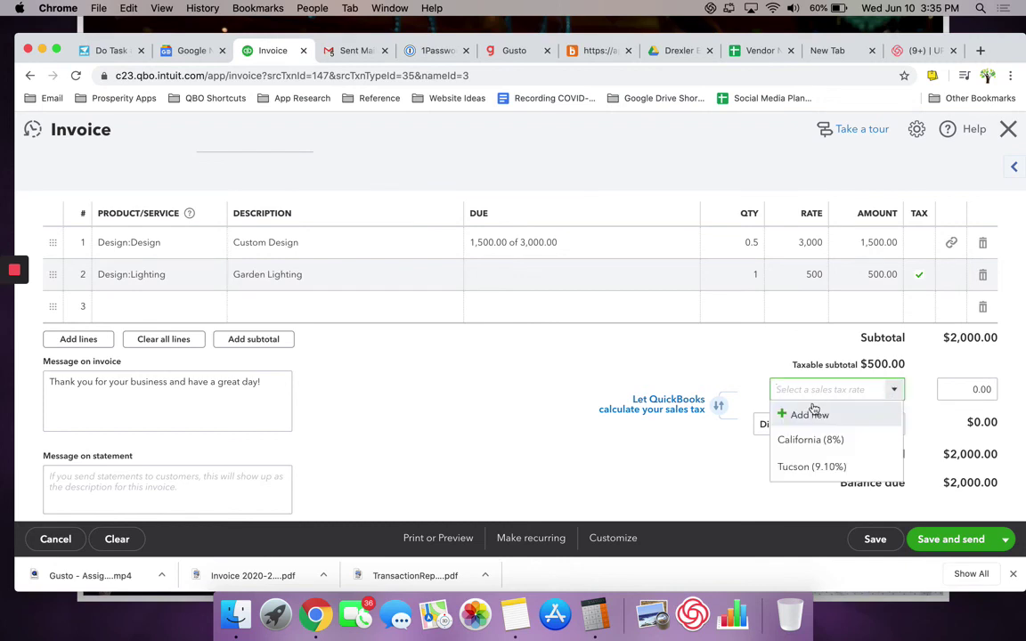
{"action": "left_click", "coordinate": [793, 442]}
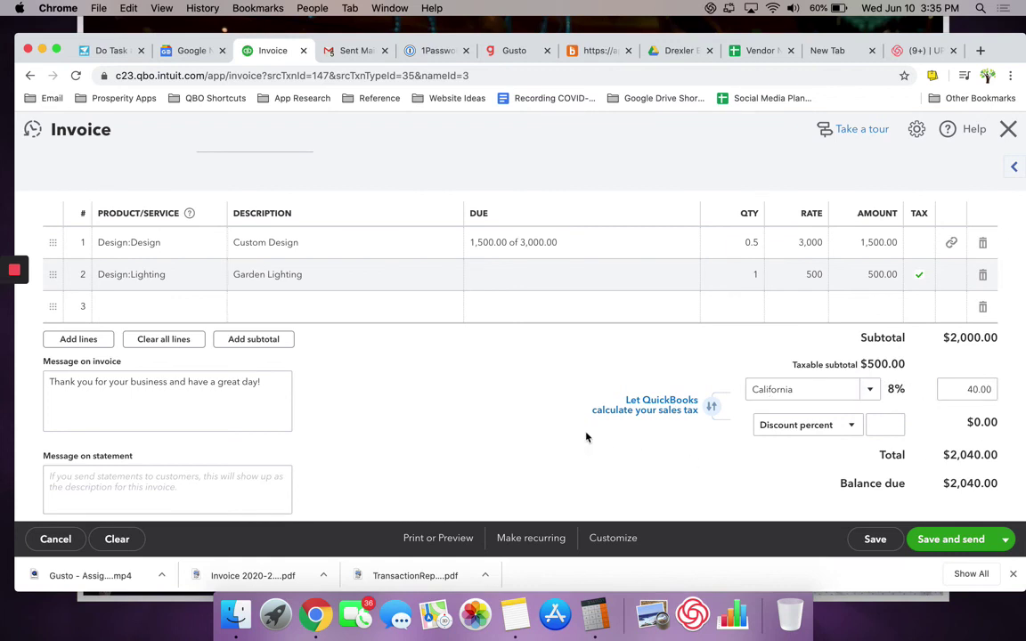
{"action": "left_click", "coordinate": [874, 539]}
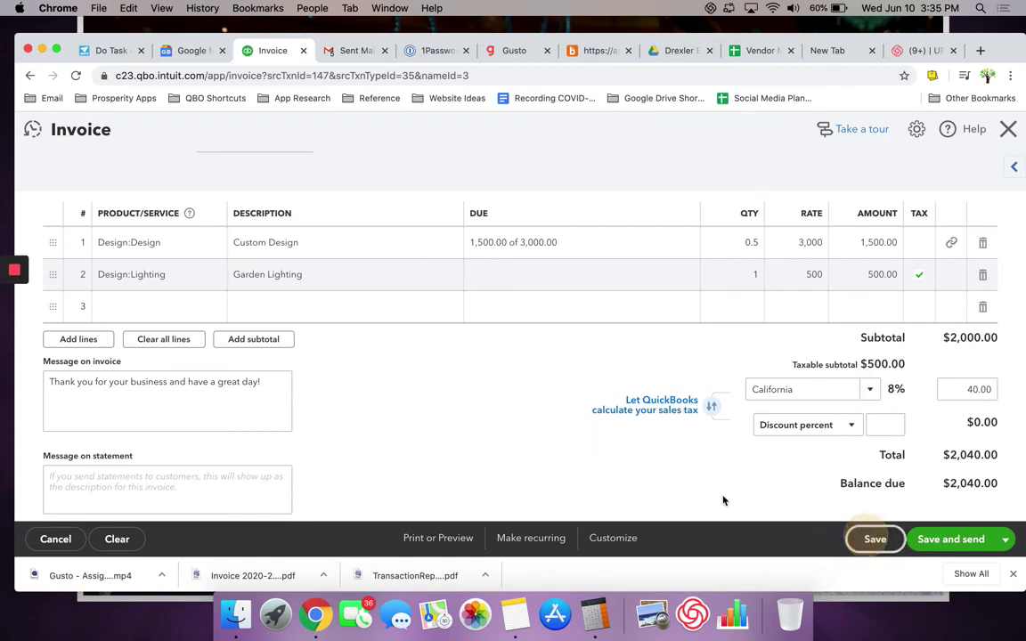